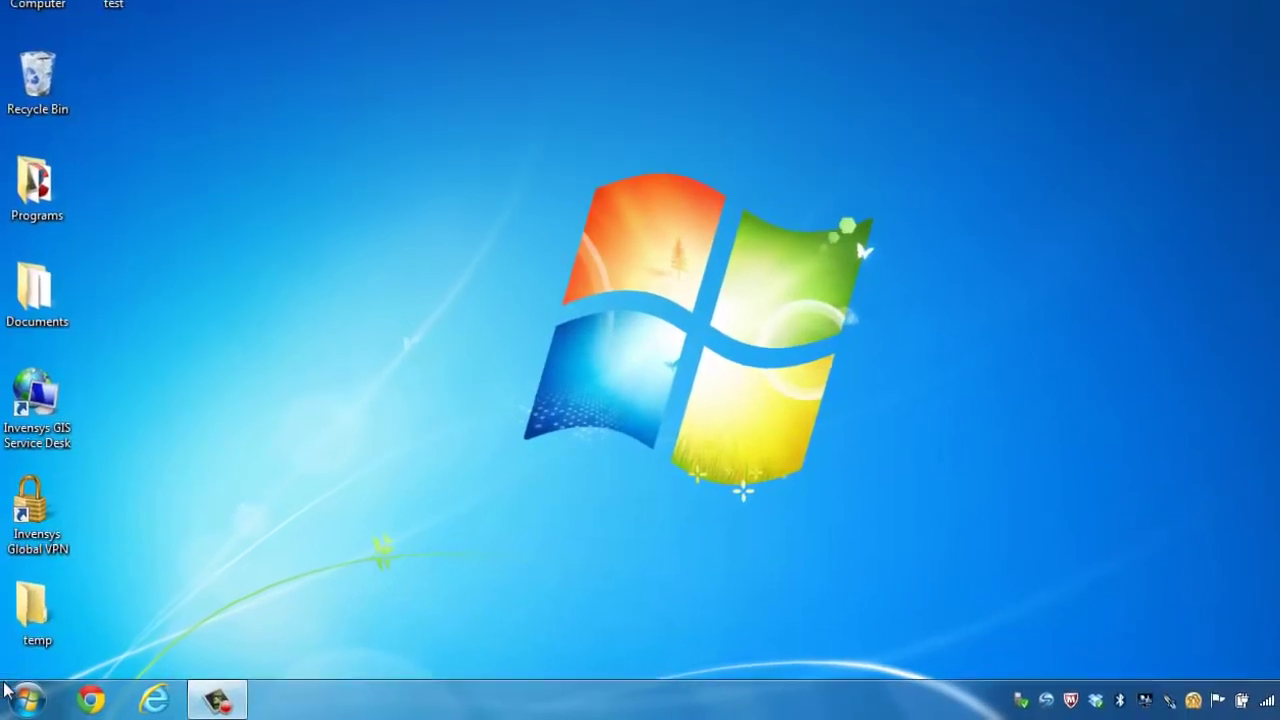
- Launch the Review program from the installed Eurotherm programs
{"action": "left_click", "coordinate": [24, 702]}
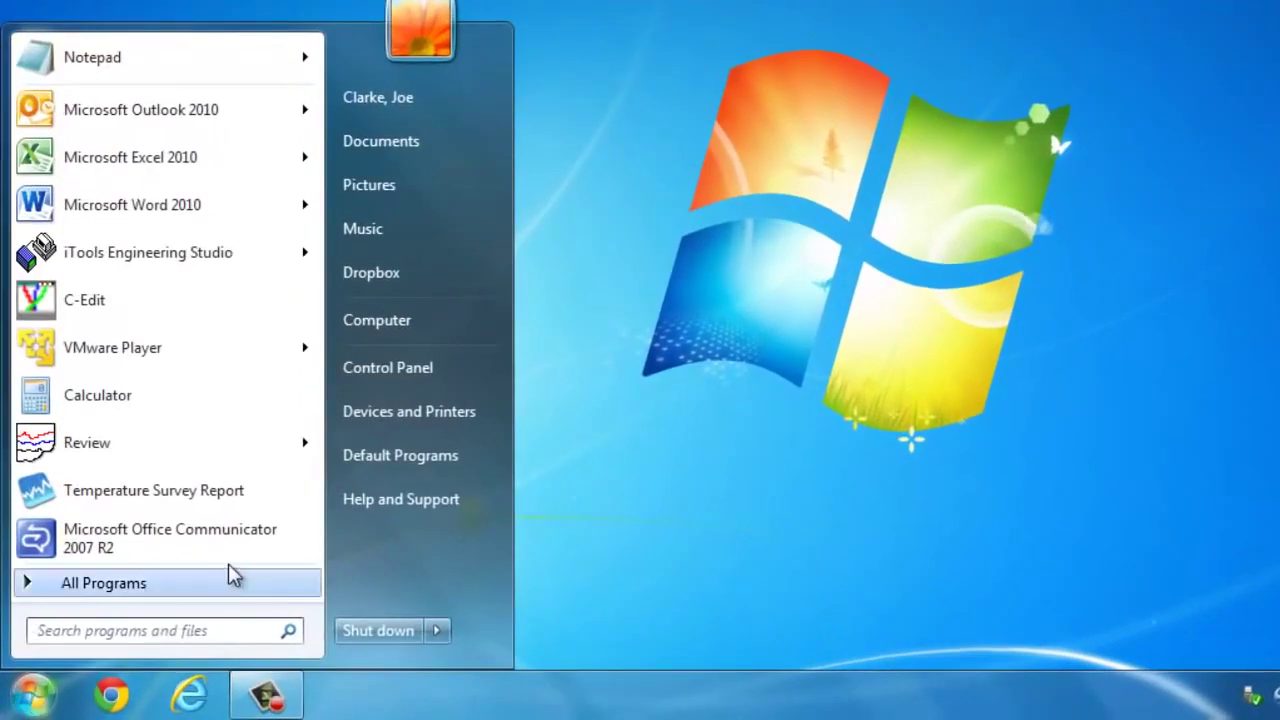
{"action": "left_click", "coordinate": [195, 588]}
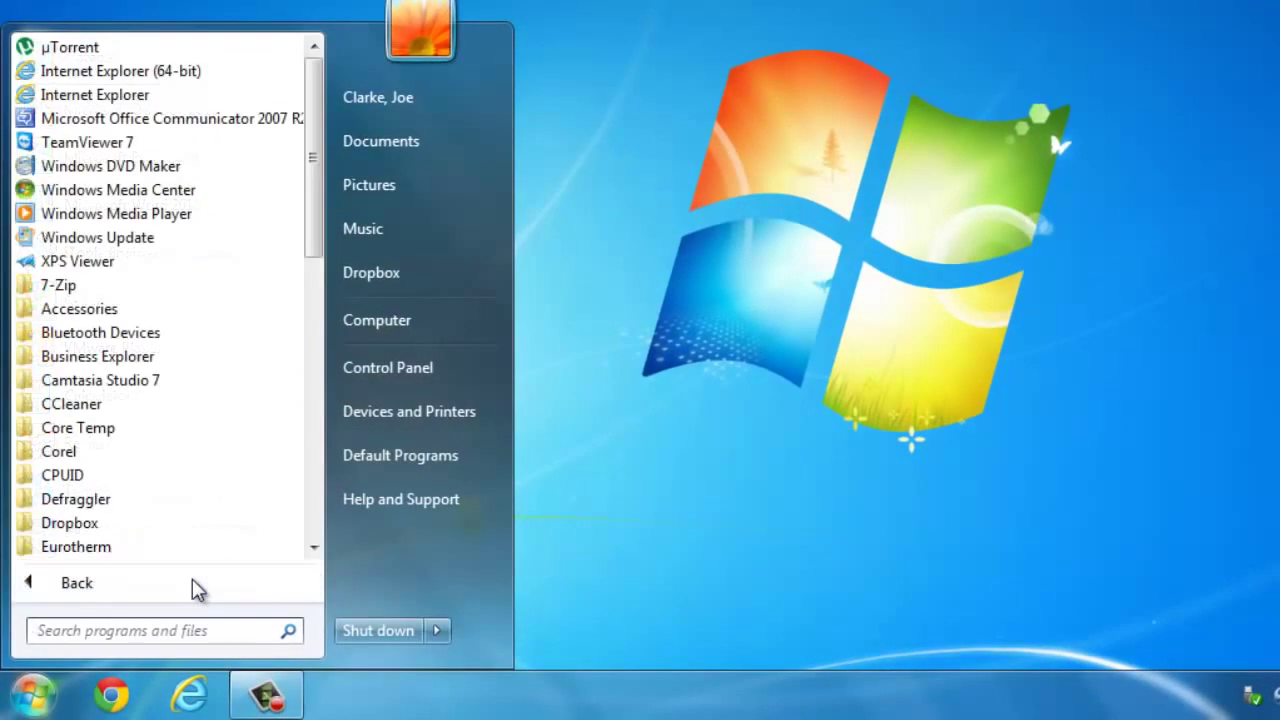
{"action": "left_click", "coordinate": [168, 549]}
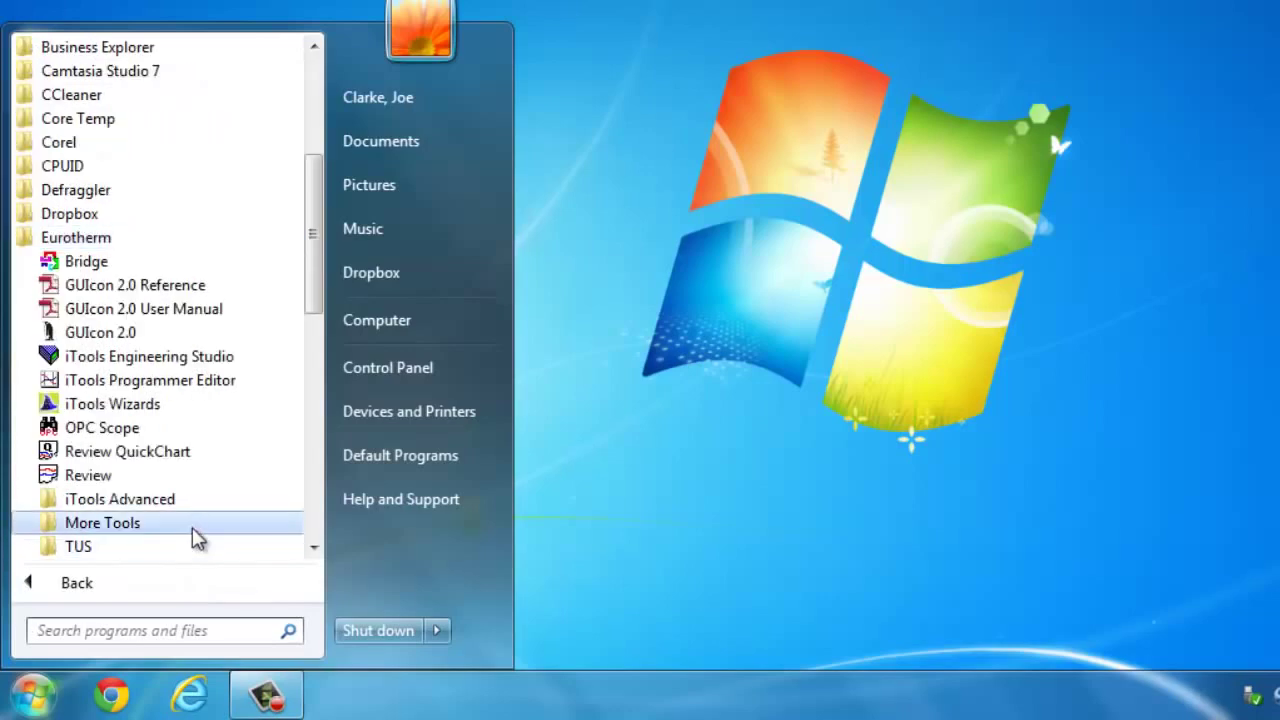
{"action": "left_click", "coordinate": [119, 477]}
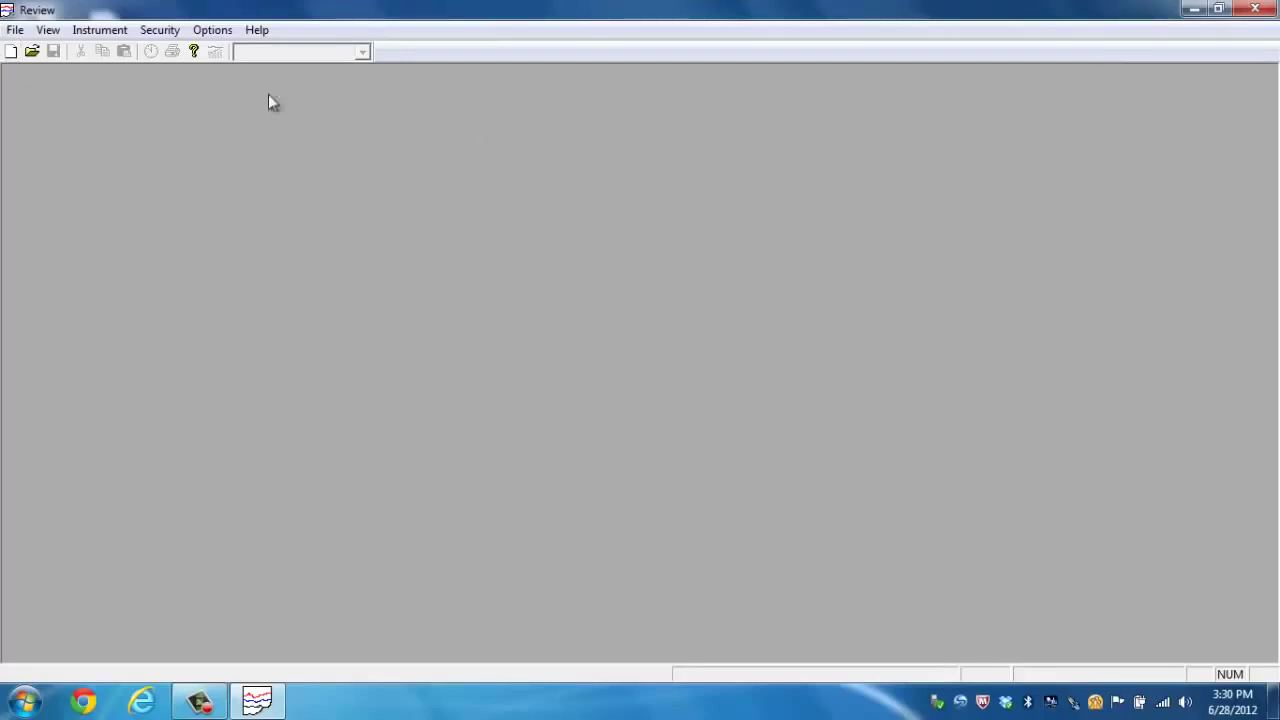
- Examine the settings for transferring files from removable media and leave without transferring anything
{"action": "left_click", "coordinate": [14, 30]}
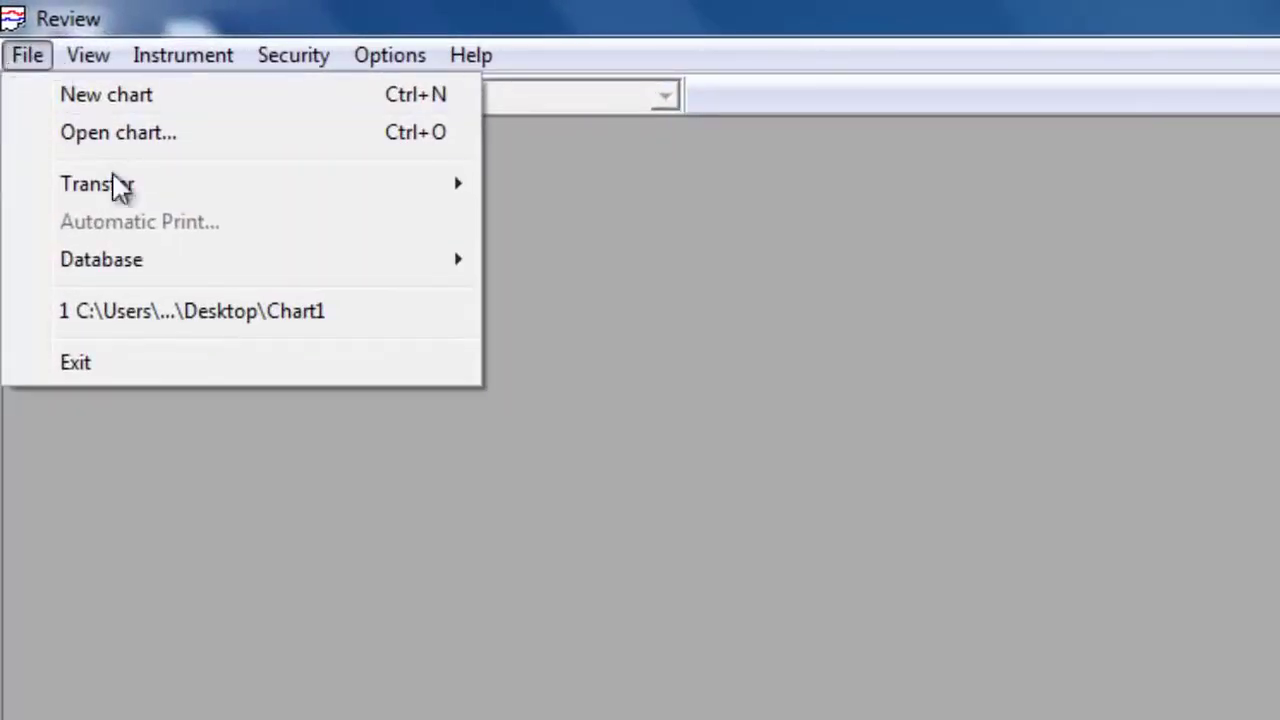
{"action": "mouse_move", "coordinate": [148, 200]}
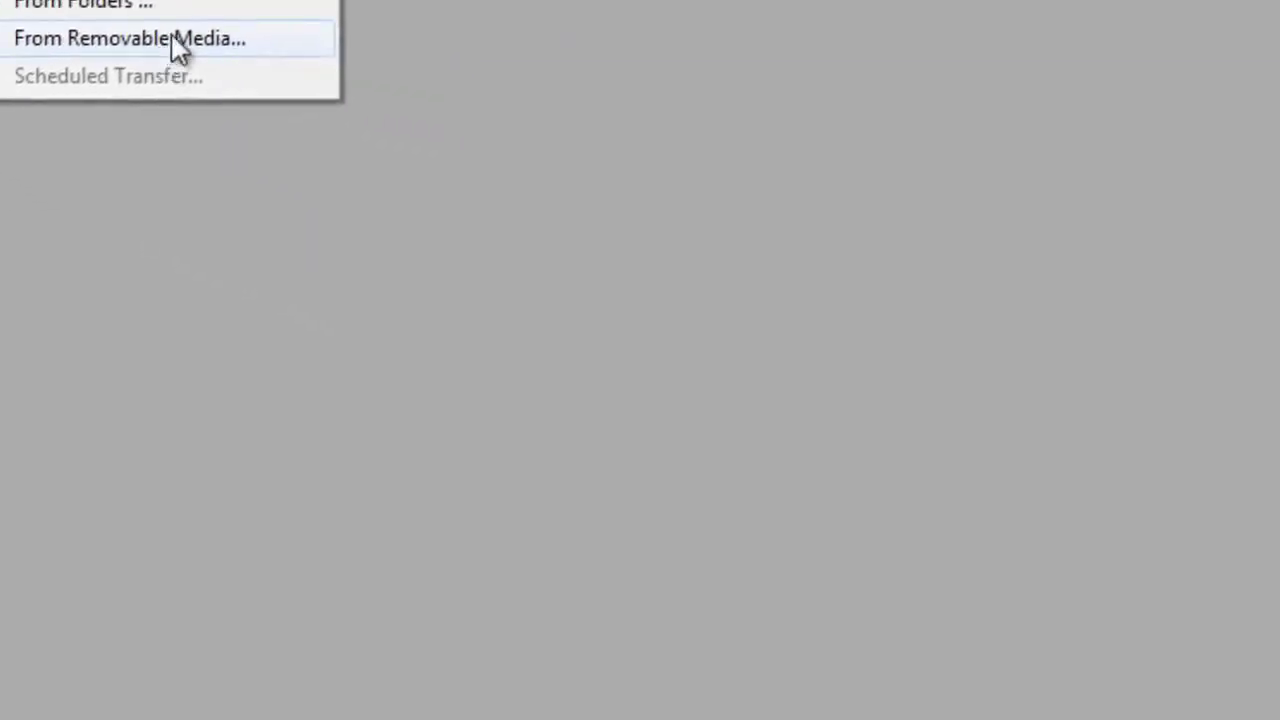
{"action": "left_click", "coordinate": [178, 48]}
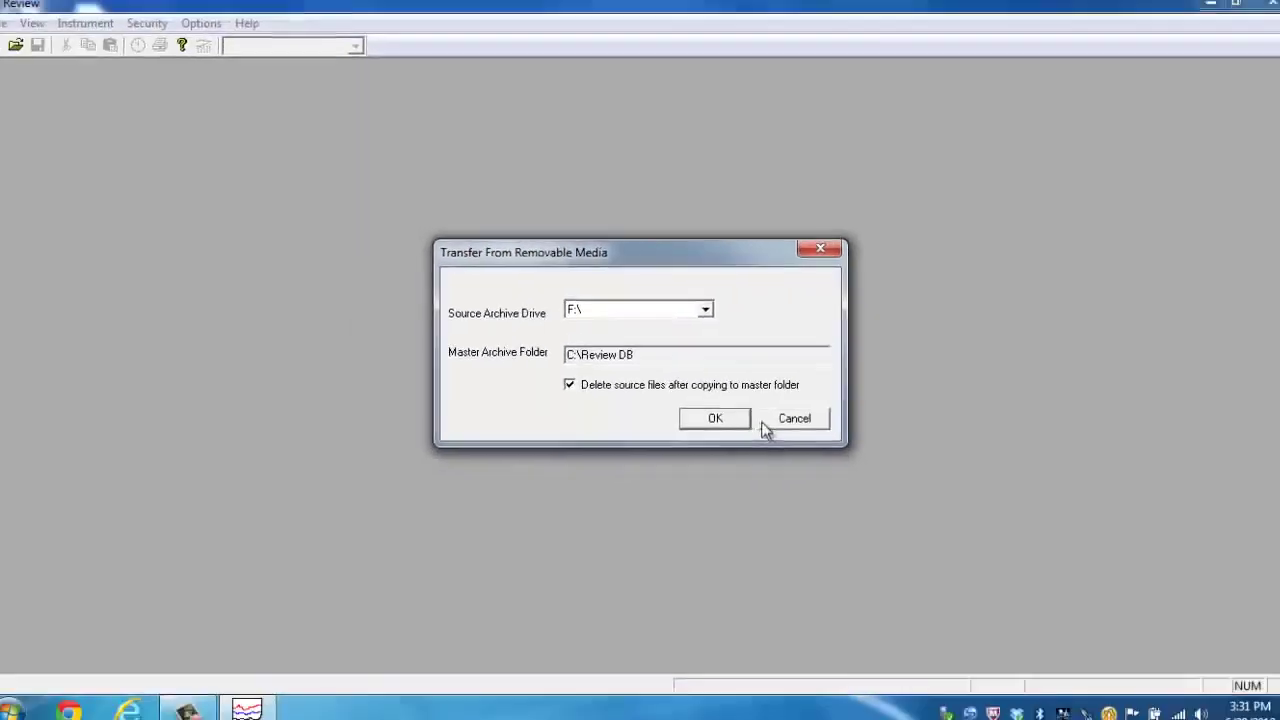
{"action": "left_click", "coordinate": [801, 423]}
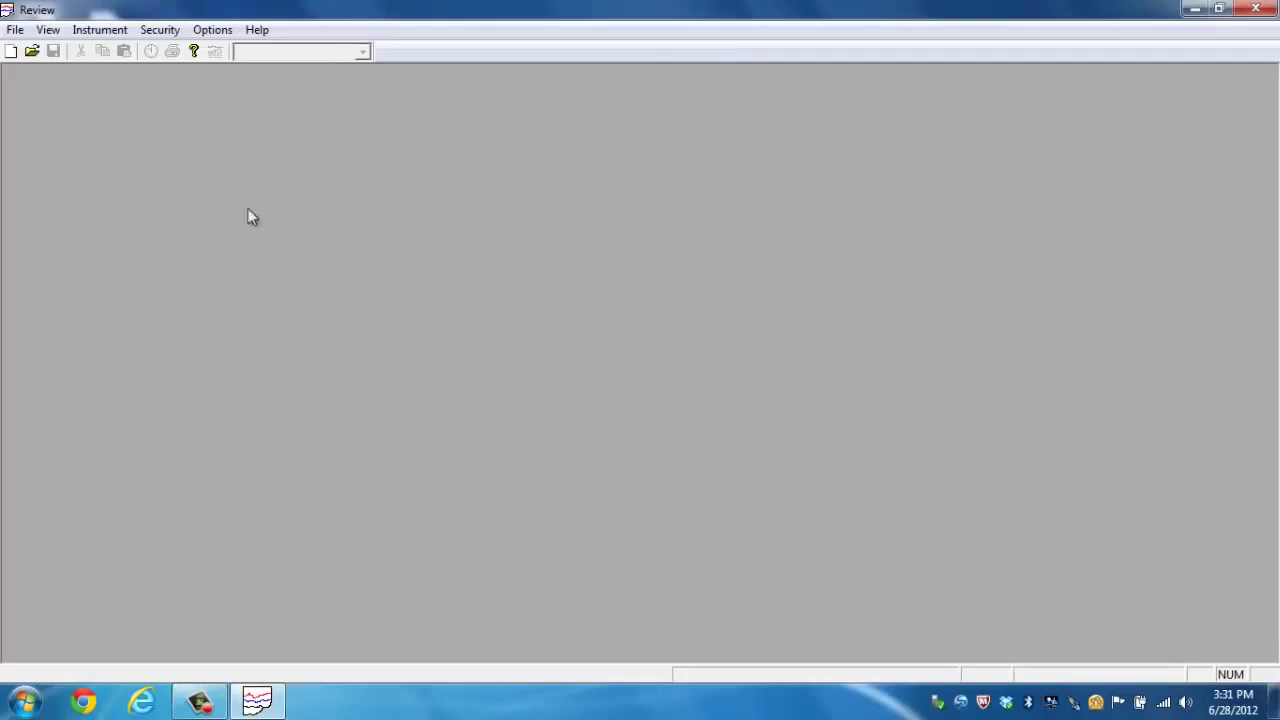
- Examine the 6100A's TCP/IP address and identifier in the instrument setup, and close the setup
{"action": "left_click", "coordinate": [91, 31]}
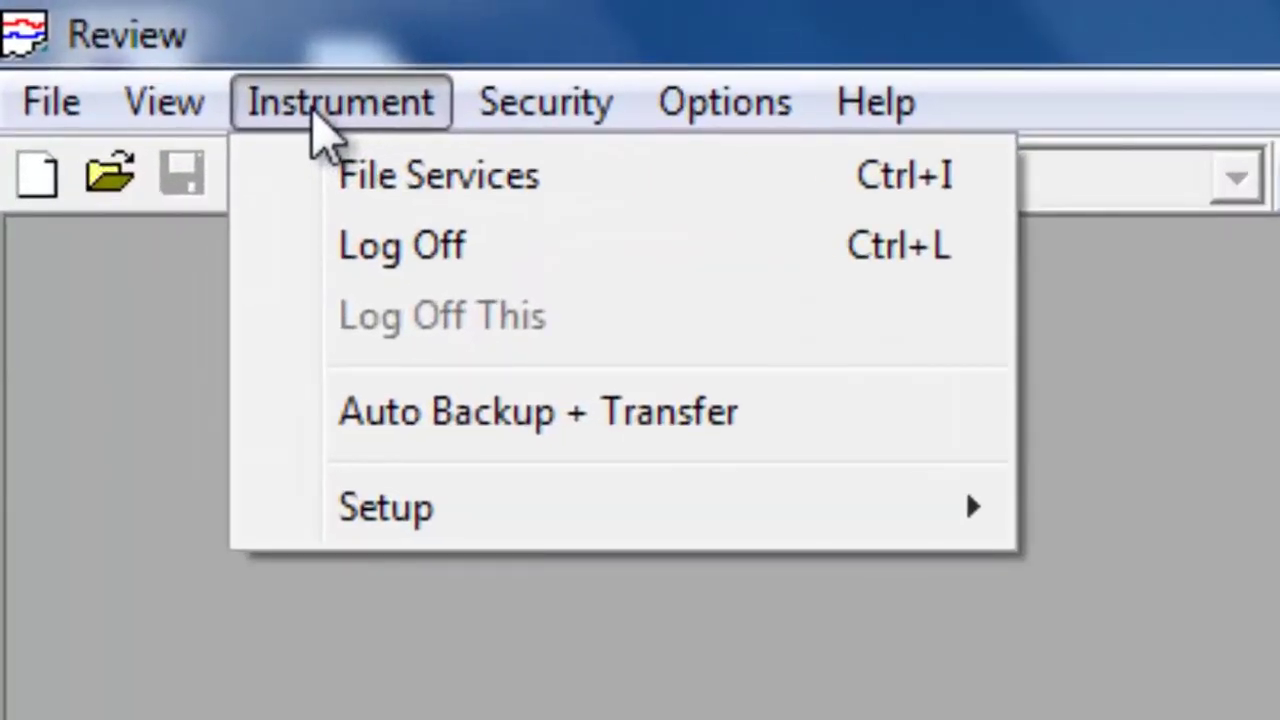
{"action": "mouse_move", "coordinate": [490, 522]}
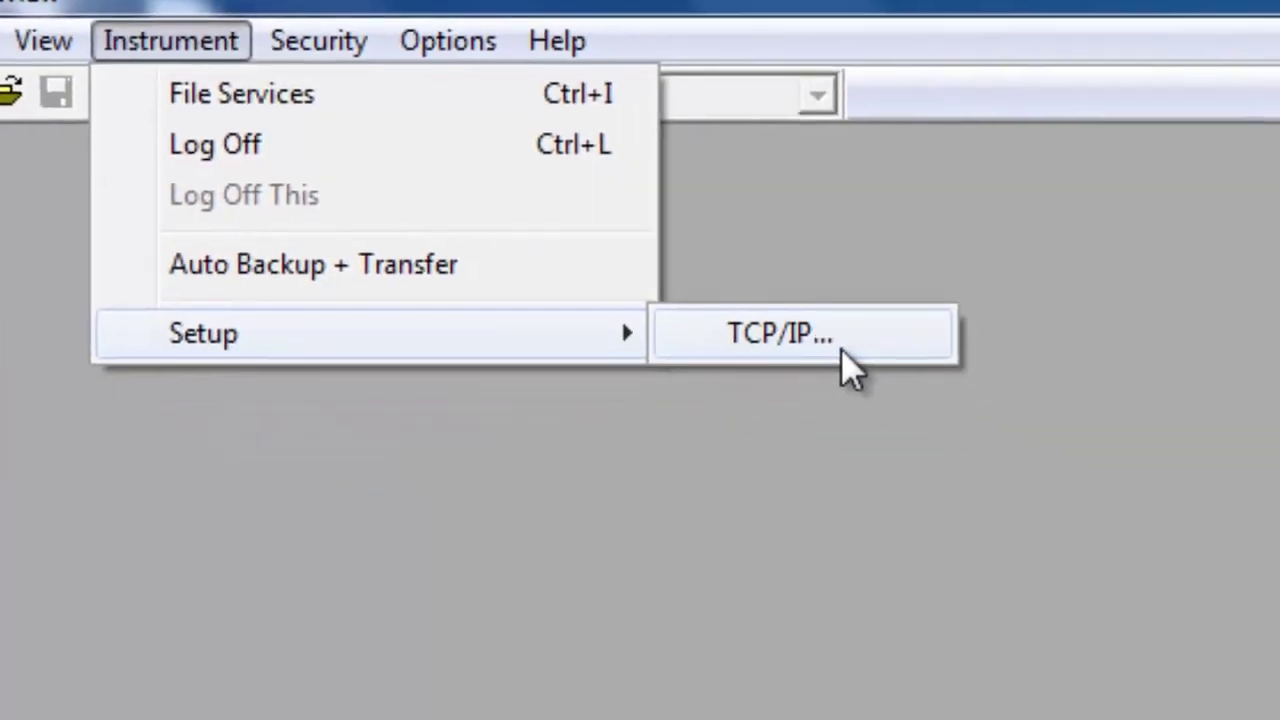
{"action": "left_click", "coordinate": [1090, 440]}
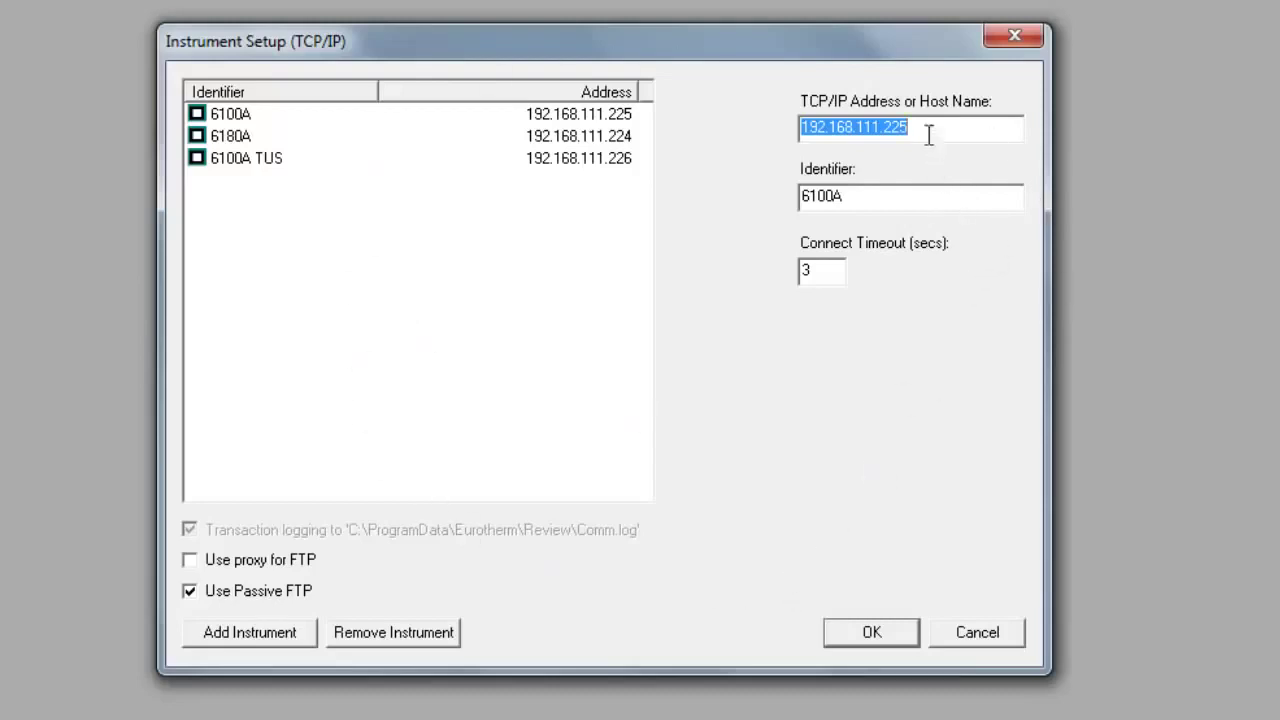
{"action": "double_click", "coordinate": [860, 192]}
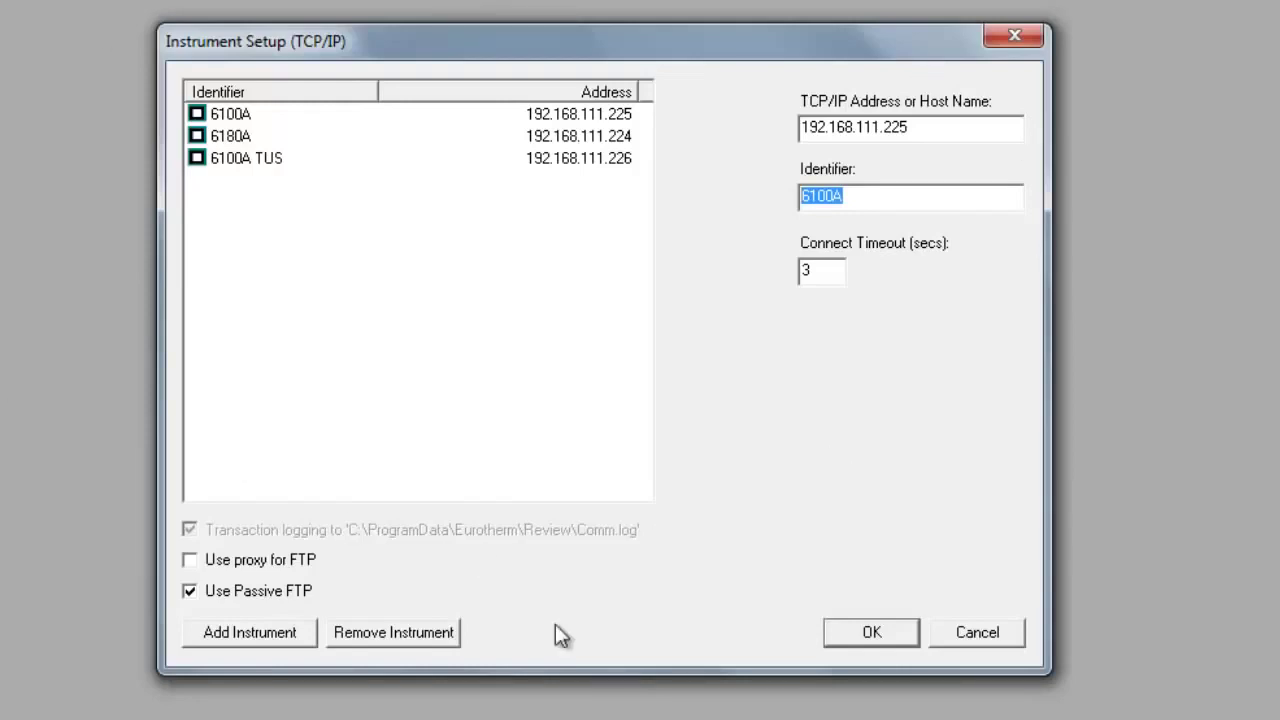
{"action": "left_click", "coordinate": [893, 632]}
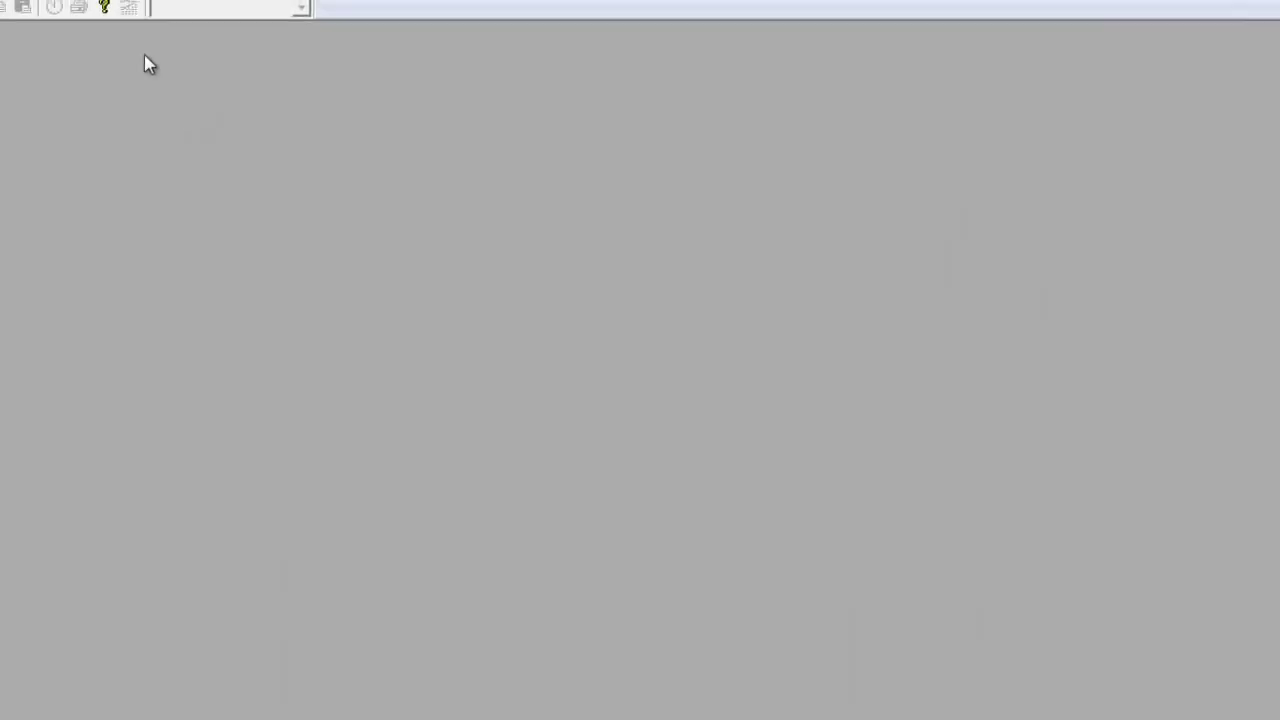
- Examine the auto backup and transfer settings of the 6100A TUS, including the immediate transfer, without running or saving anything
{"action": "left_click", "coordinate": [95, 33]}
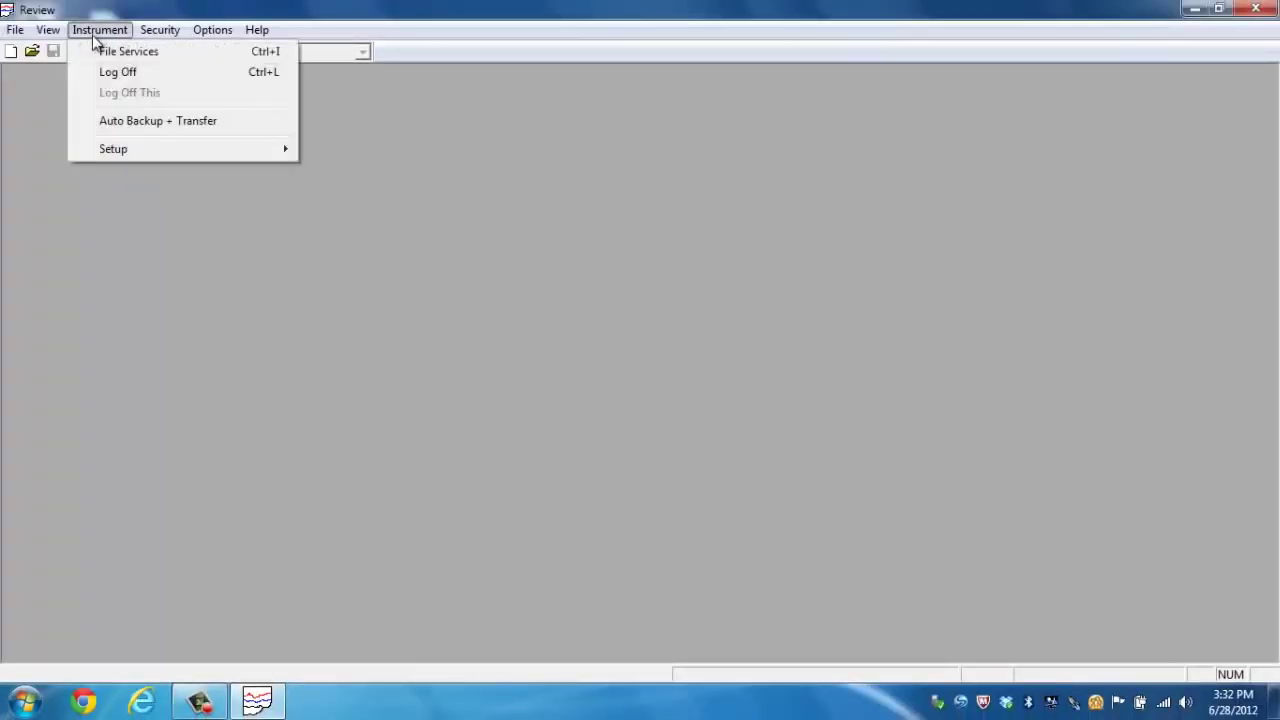
{"action": "left_click", "coordinate": [137, 122]}
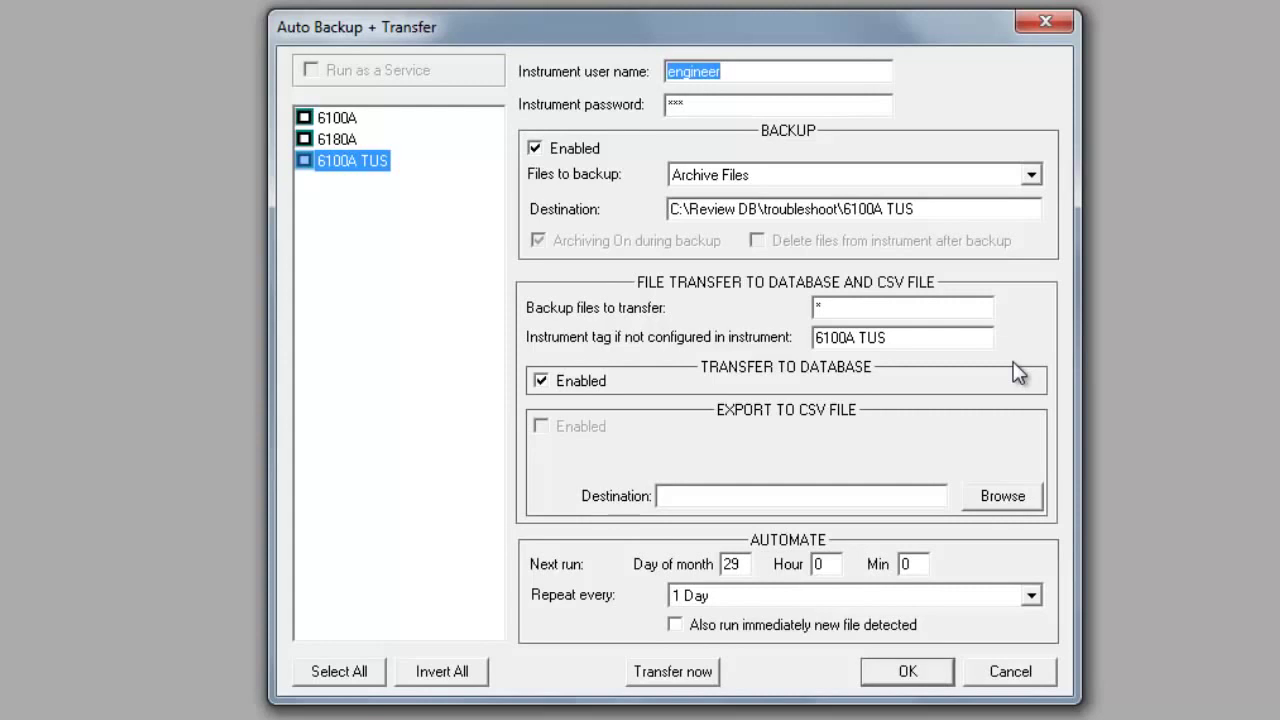
{"action": "left_click", "coordinate": [332, 122]}
{"action": "left_click", "coordinate": [336, 160]}
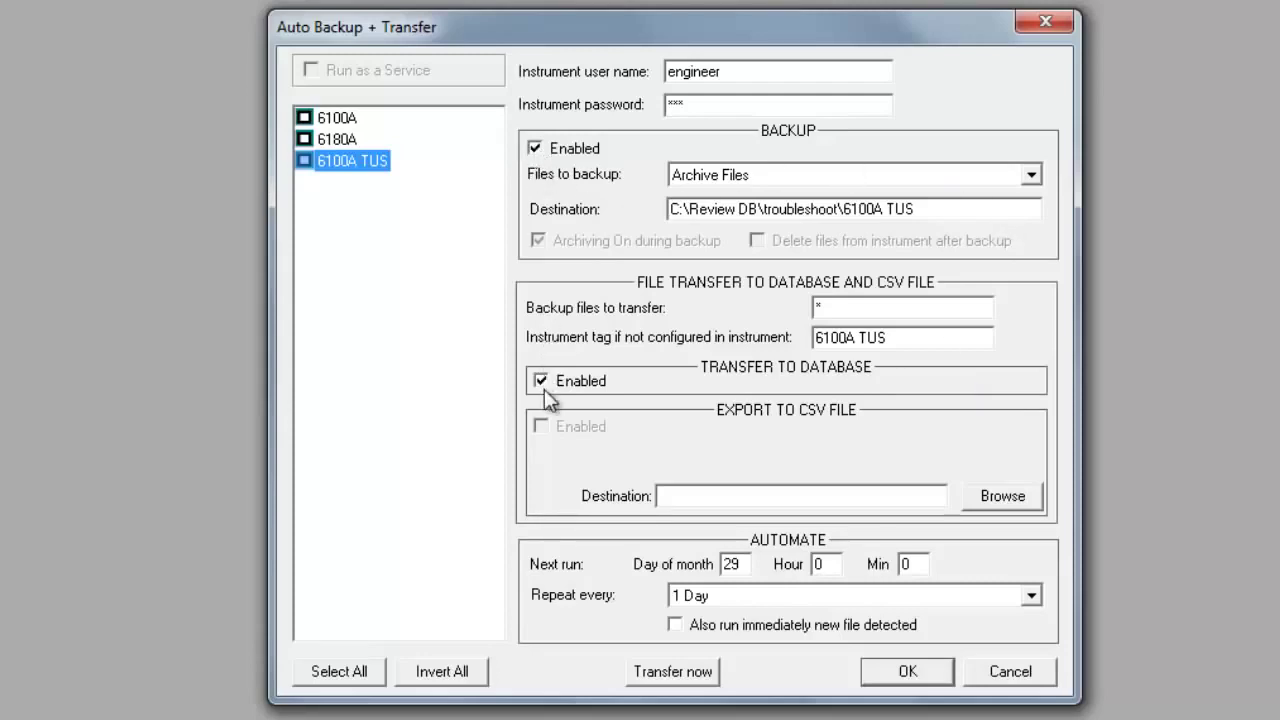
{"action": "left_click", "coordinate": [678, 671]}
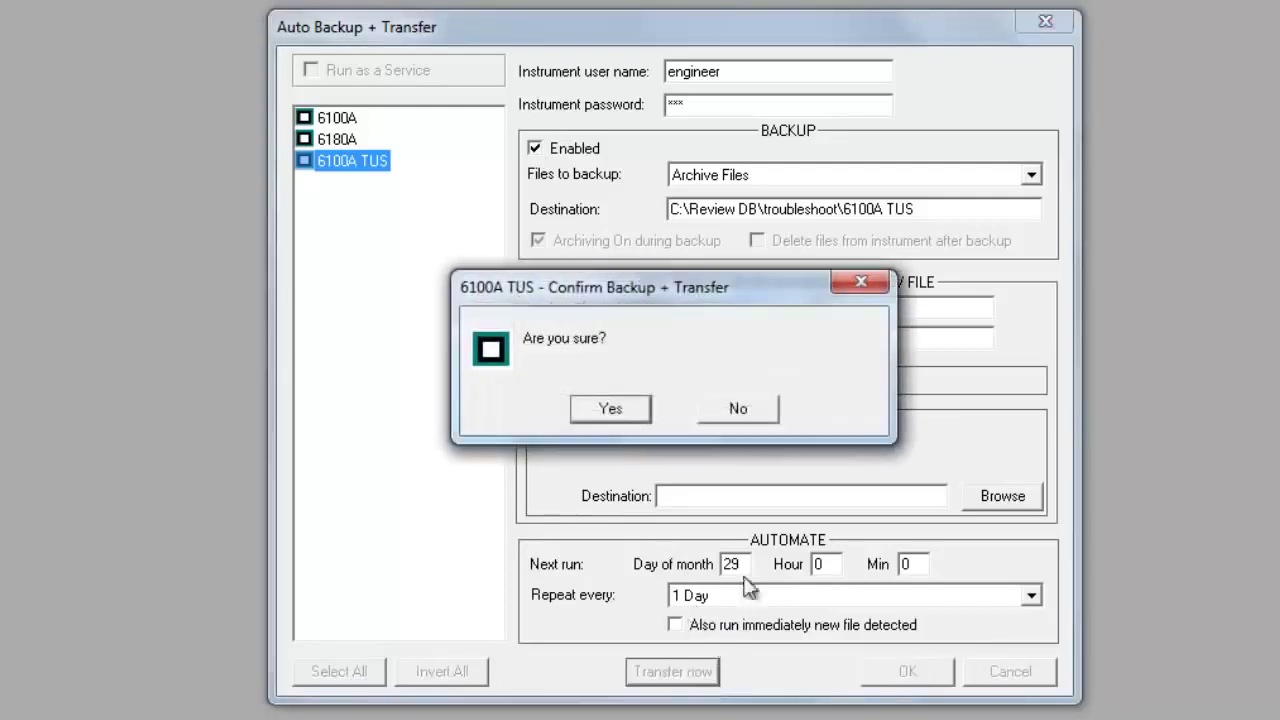
{"action": "left_click", "coordinate": [734, 413]}
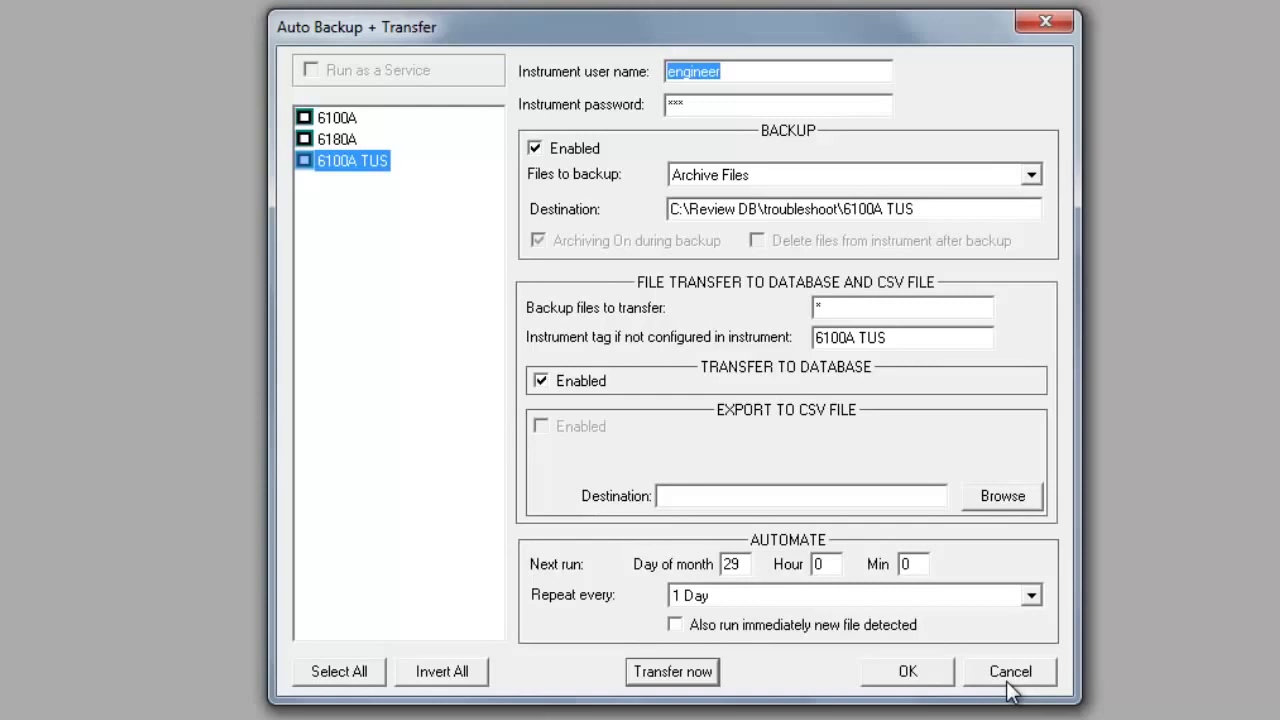
{"action": "left_click", "coordinate": [1010, 672]}
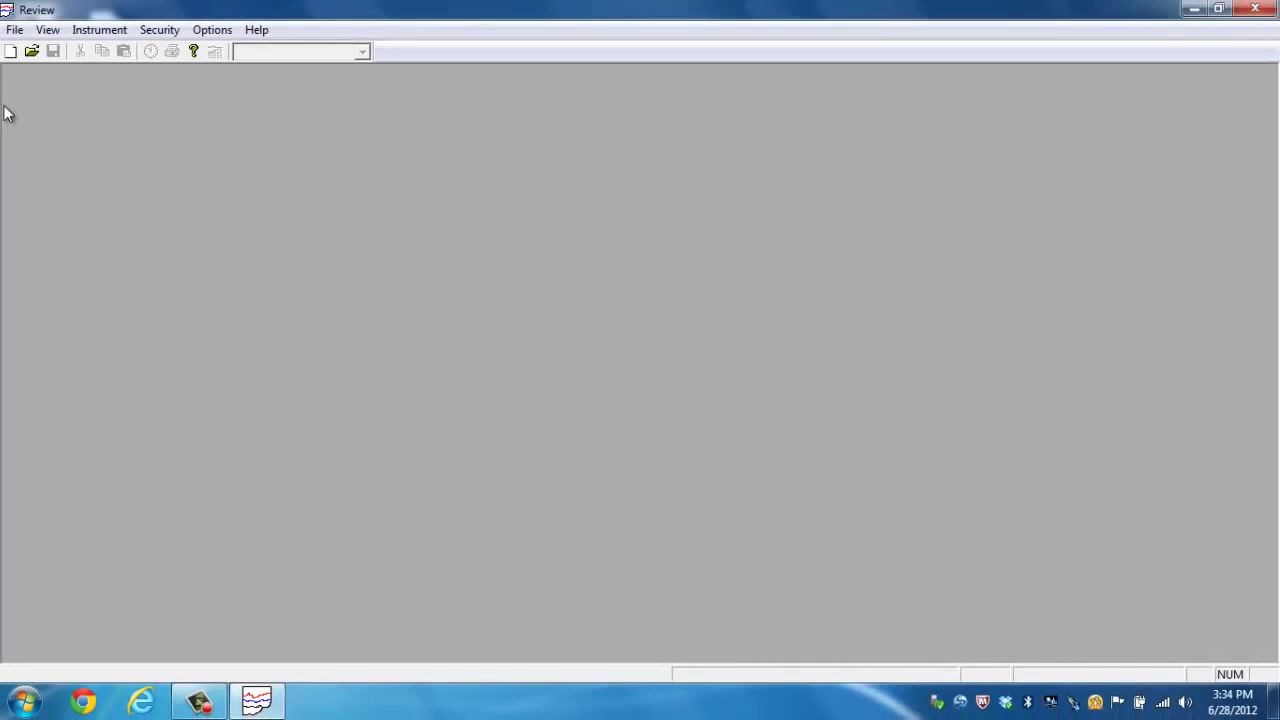
- Create a new chart and start adding points, keeping Survey Recorder 2 as instrument and Group 1 as log group
{"action": "left_click", "coordinate": [12, 30]}
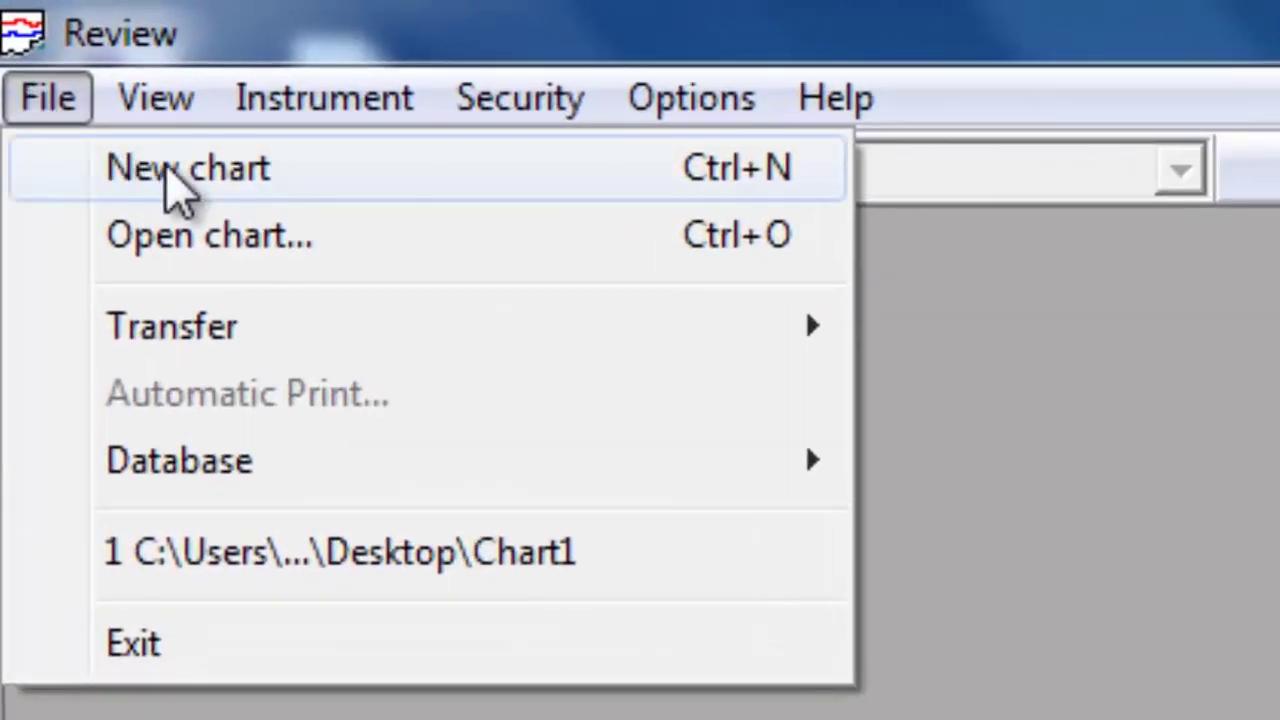
{"action": "left_click", "coordinate": [175, 190]}
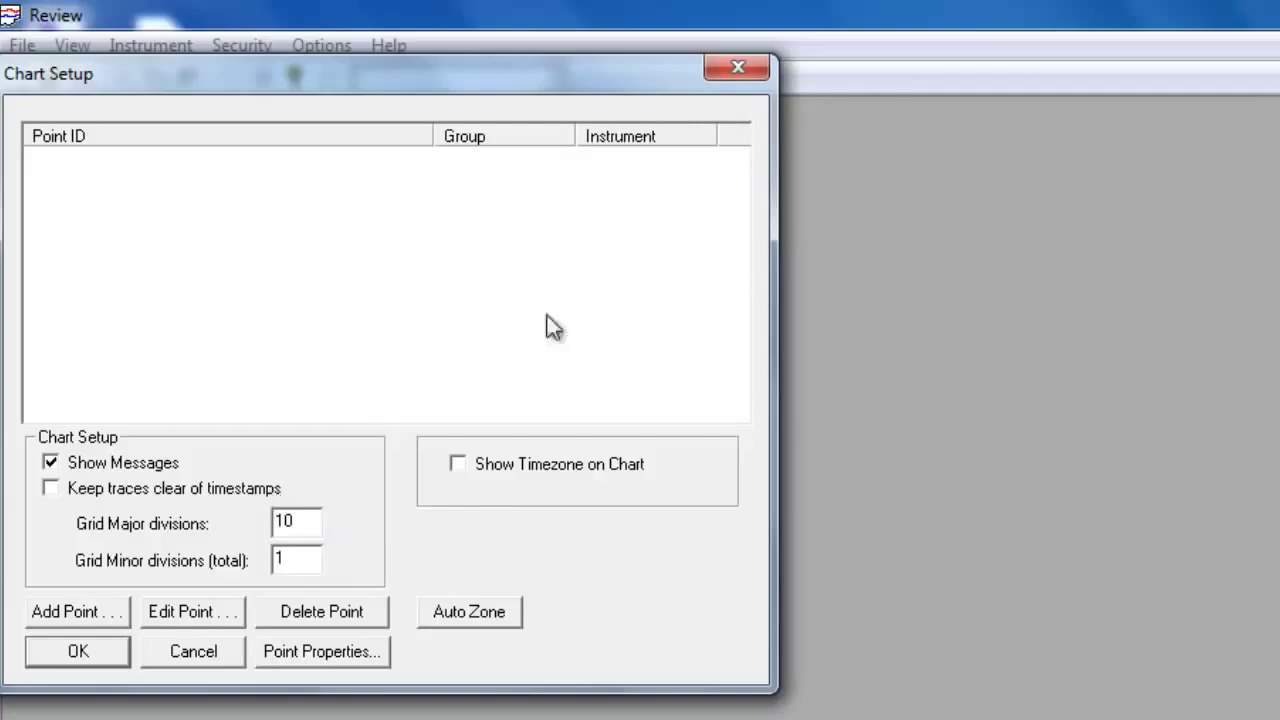
{"action": "left_click", "coordinate": [77, 611]}
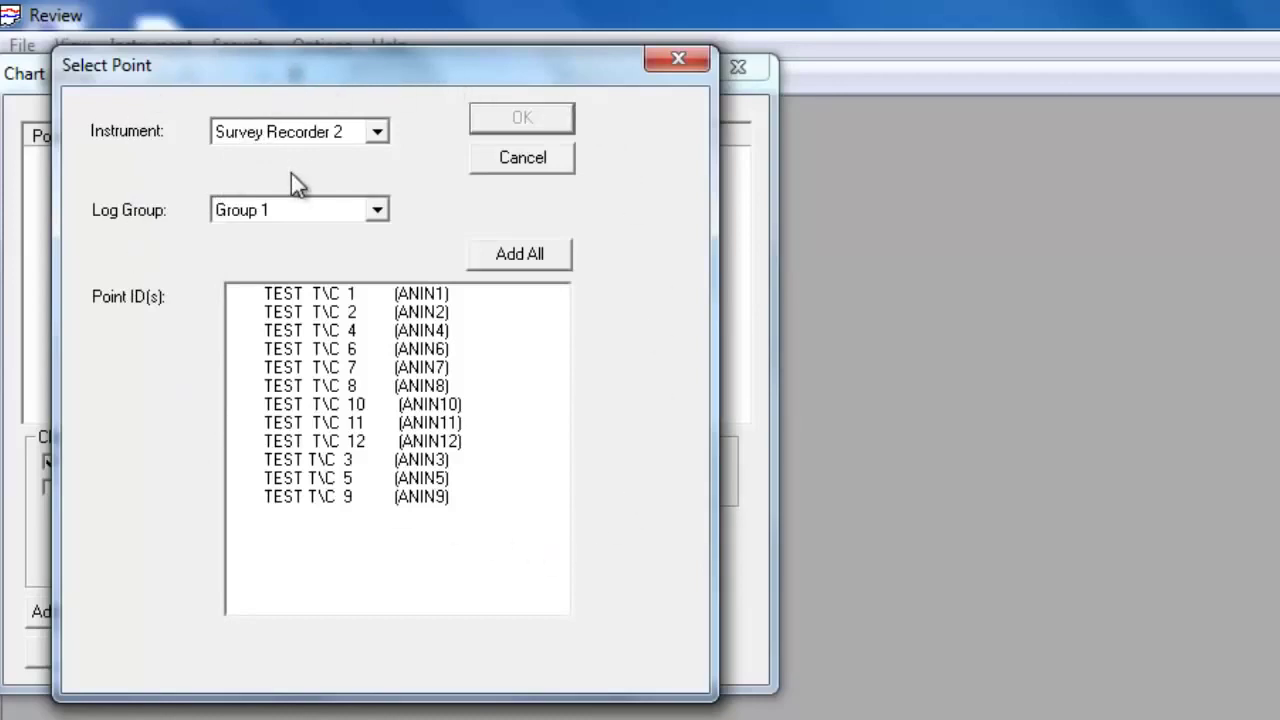
{"action": "left_click", "coordinate": [379, 132]}
{"action": "left_click", "coordinate": [380, 133]}
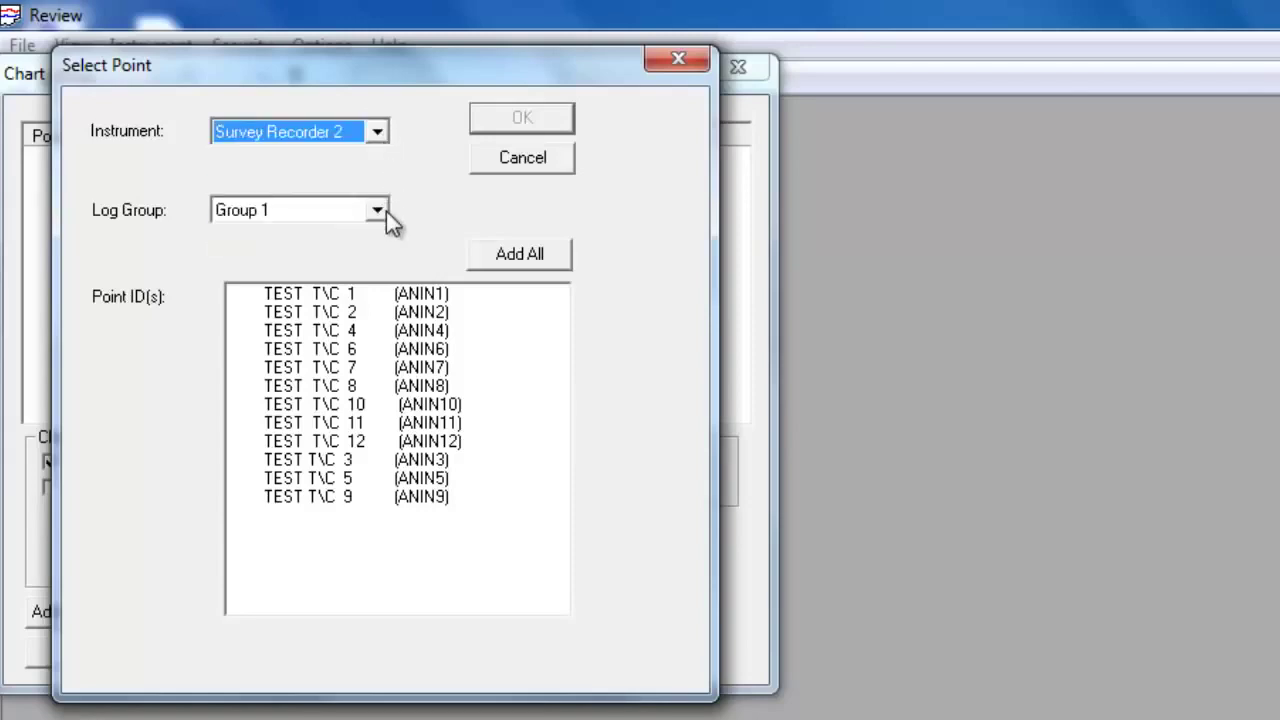
{"action": "left_click", "coordinate": [554, 583]}
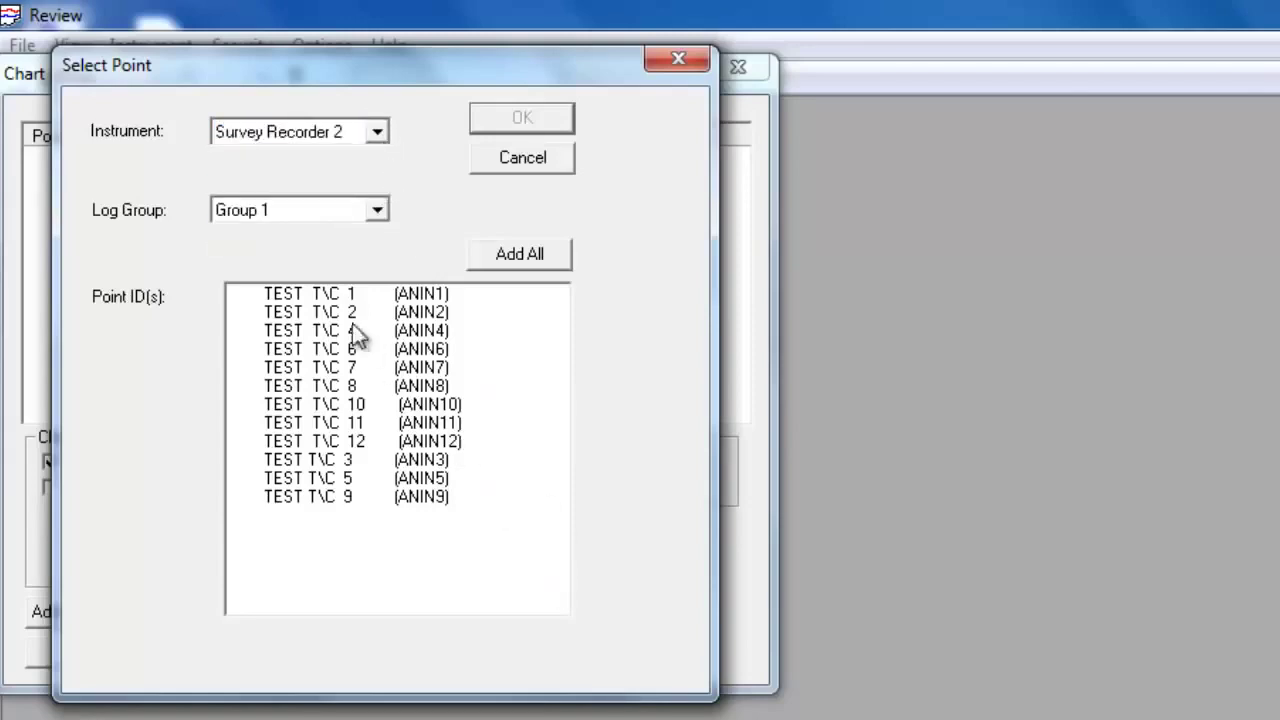
- Try selecting all point IDs at once, and replace that selection with only TEST T\C 11 and 12
{"action": "left_click_drag", "start_coordinate": [310, 293], "coordinate": [312, 550]}
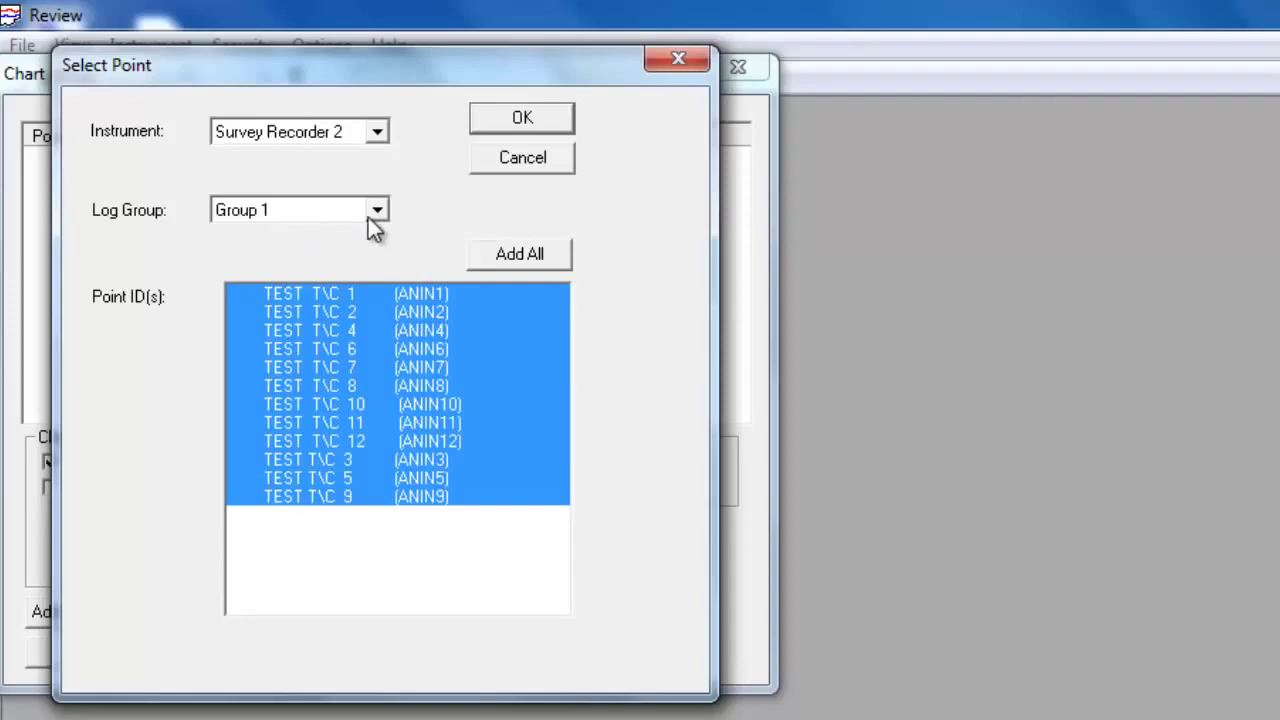
{"action": "left_click", "coordinate": [429, 441]}
{"action": "left_click", "coordinate": [430, 423], "text": "shift"}
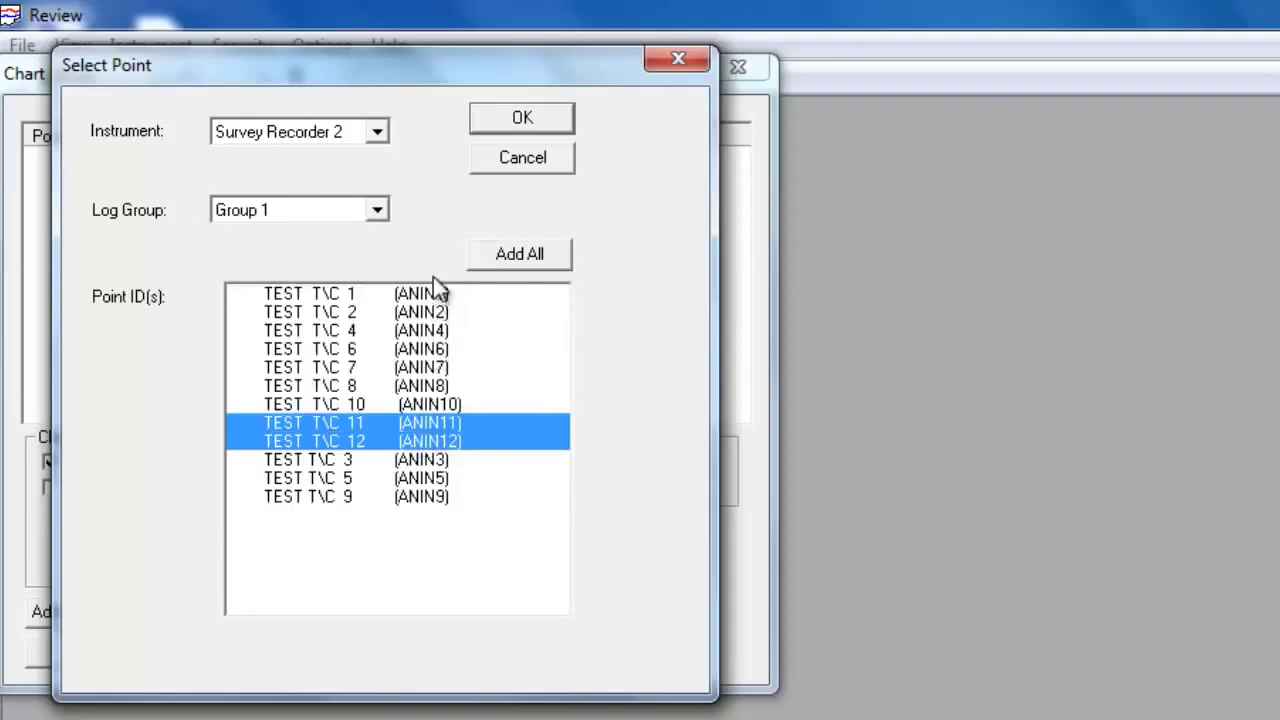
- Try selecting TEST T\C 1, 2, 4, 6 and 7 individually, and replace them with the full range of points
{"action": "left_click", "coordinate": [433, 295]}
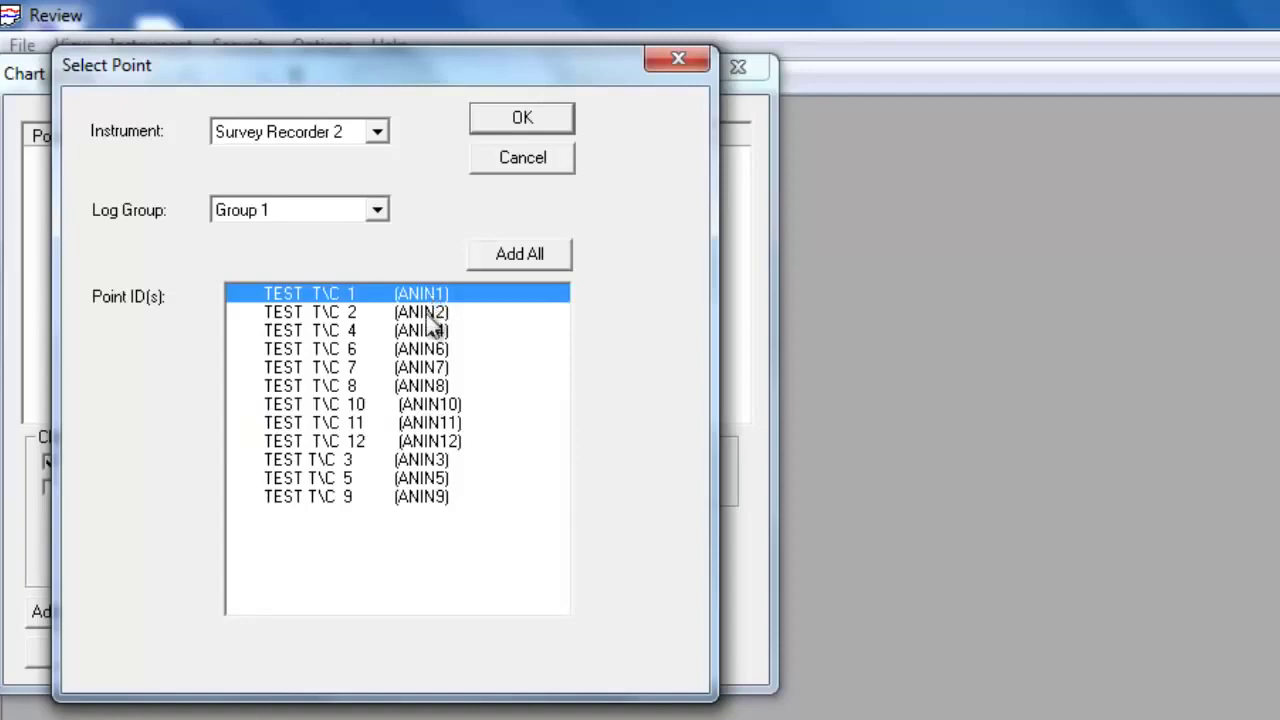
{"action": "left_click", "coordinate": [430, 312], "text": "ctrl"}
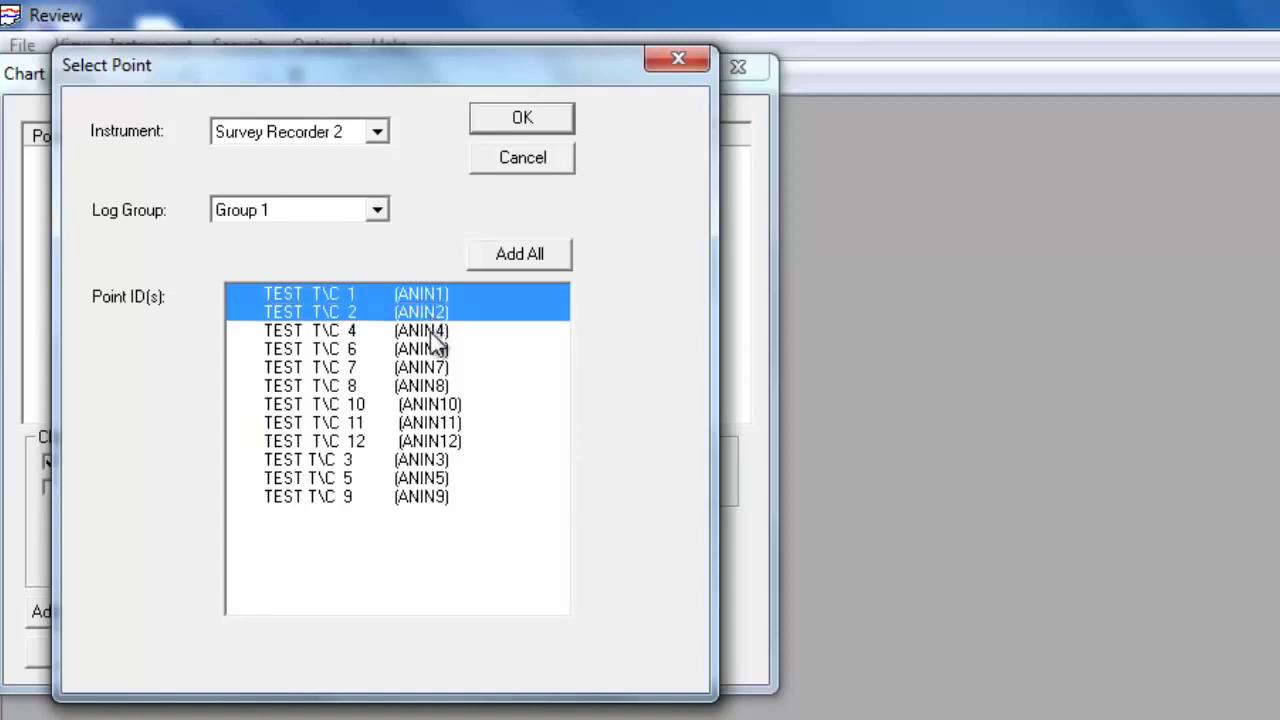
{"action": "left_click", "coordinate": [432, 331], "text": "ctrl"}
{"action": "left_click", "coordinate": [432, 349], "text": "ctrl"}
{"action": "left_click", "coordinate": [430, 367], "text": "ctrl"}
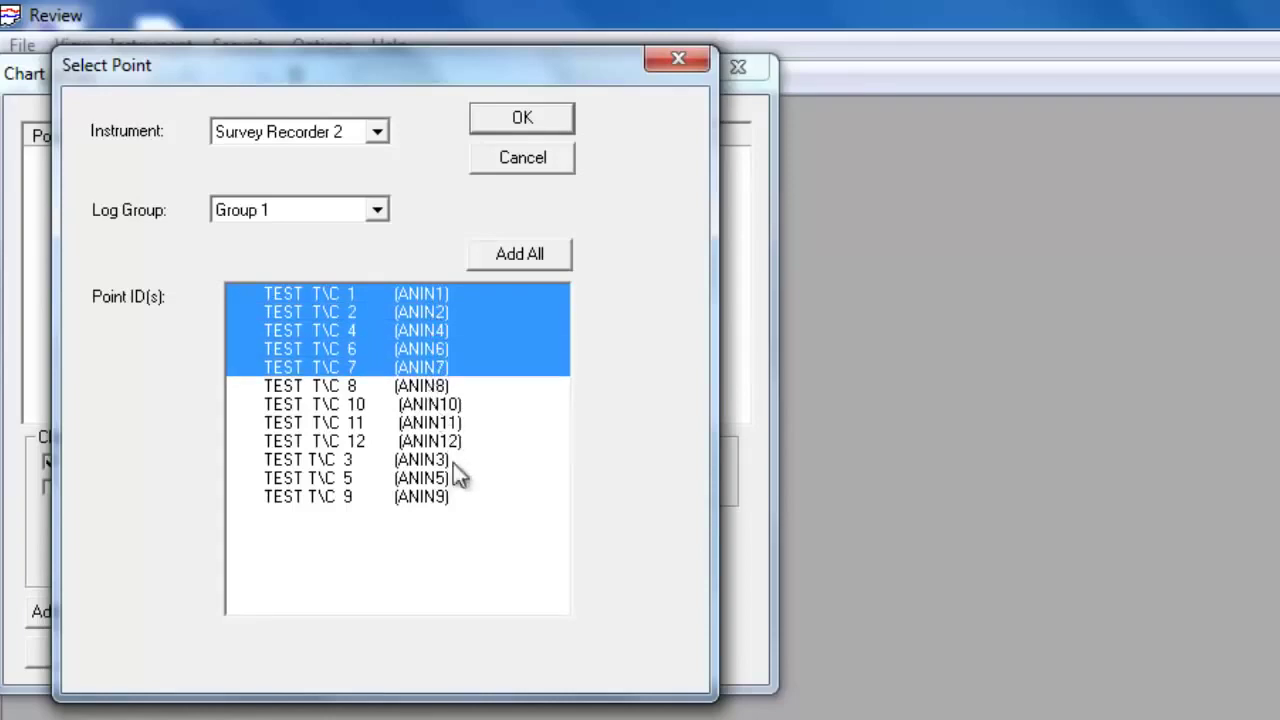
{"action": "left_click", "coordinate": [460, 496]}
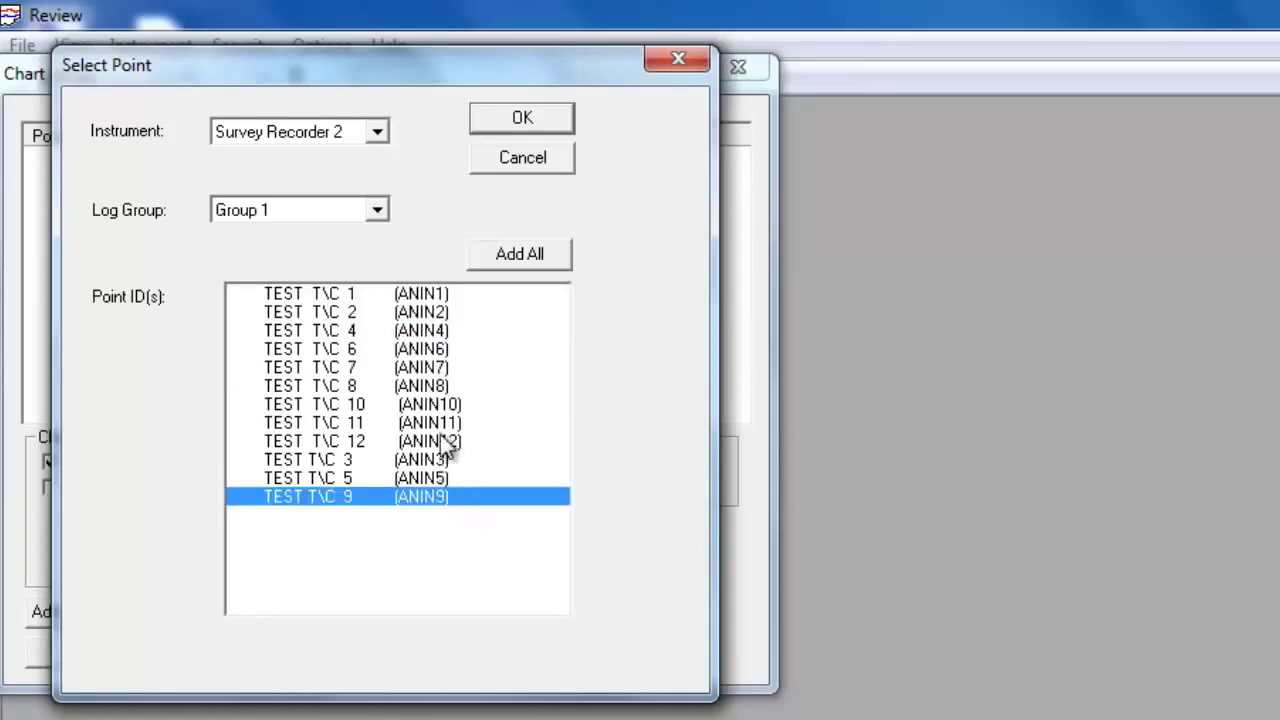
{"action": "left_click", "coordinate": [414, 293], "text": "shift"}
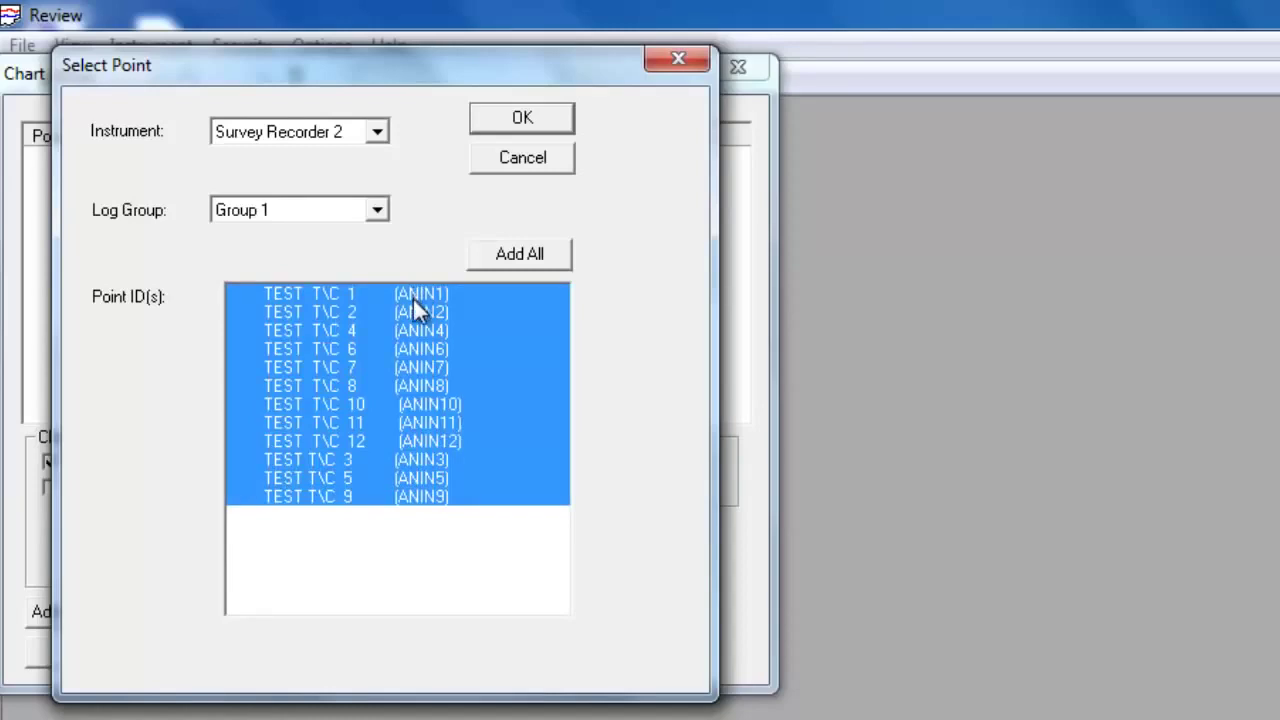
- Add points TEST T\C 1 through 9, leaving out 10, 11 and 12, and display the new chart maximised
{"action": "left_click", "coordinate": [413, 295]}
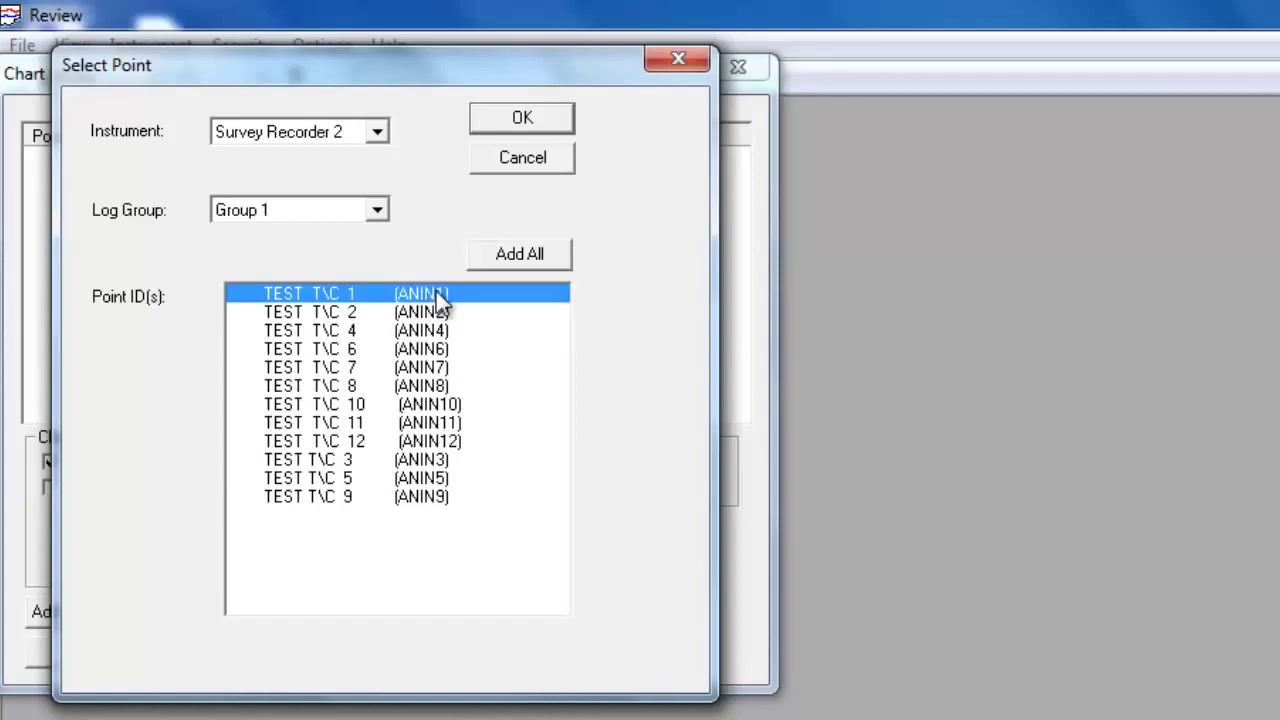
{"action": "left_click_drag", "start_coordinate": [436, 292], "coordinate": [432, 382]}
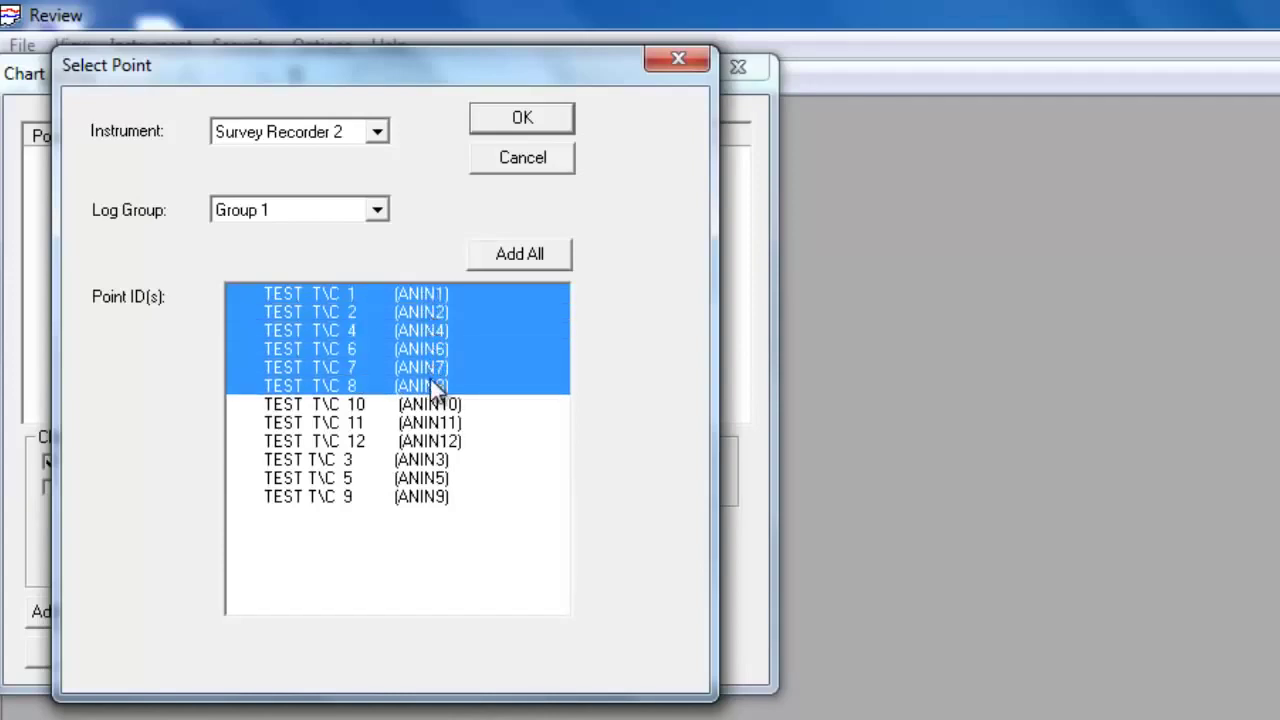
{"action": "left_click", "coordinate": [424, 461], "text": "ctrl"}
{"action": "left_click", "coordinate": [424, 479], "text": "ctrl"}
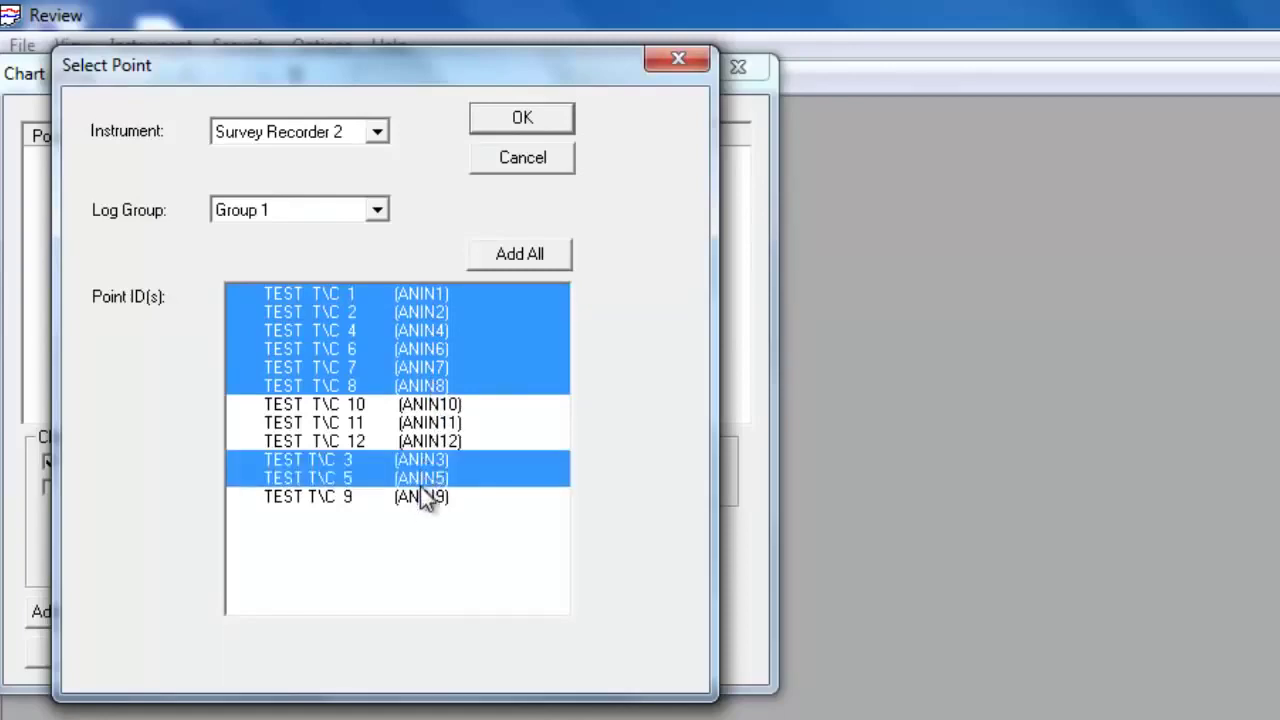
{"action": "left_click", "coordinate": [421, 497], "text": "ctrl"}
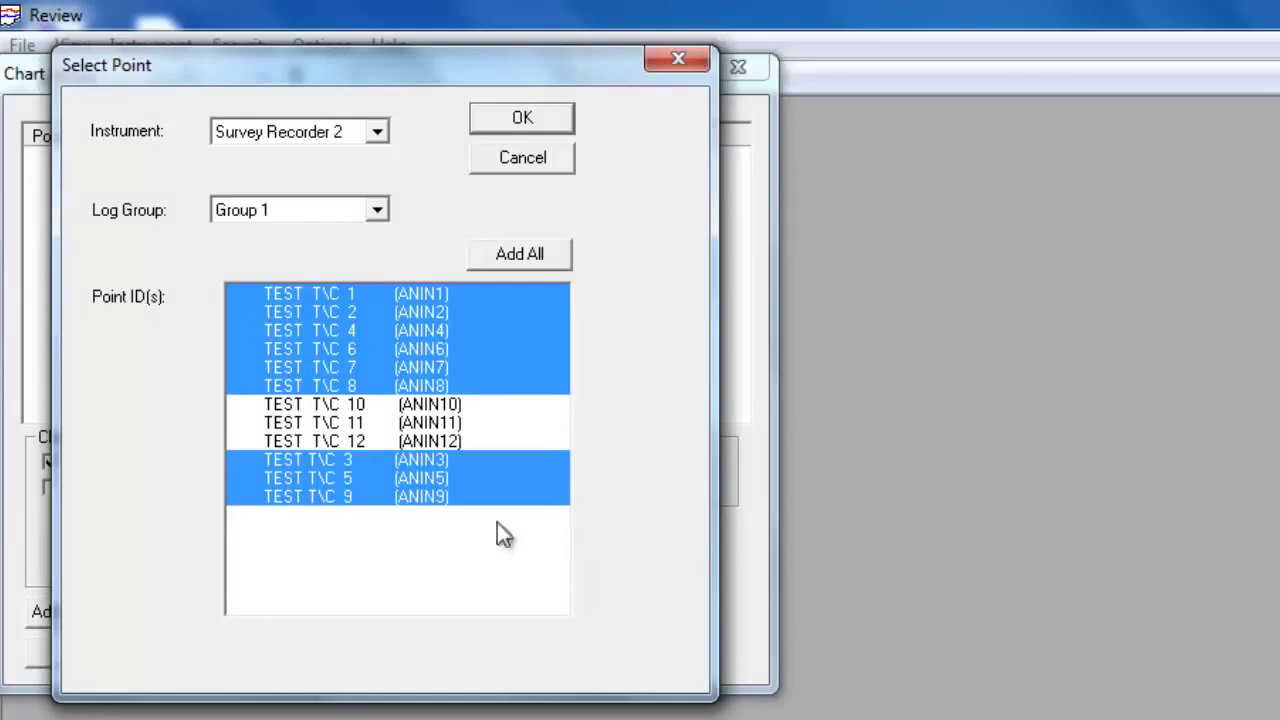
{"action": "left_click", "coordinate": [512, 119]}
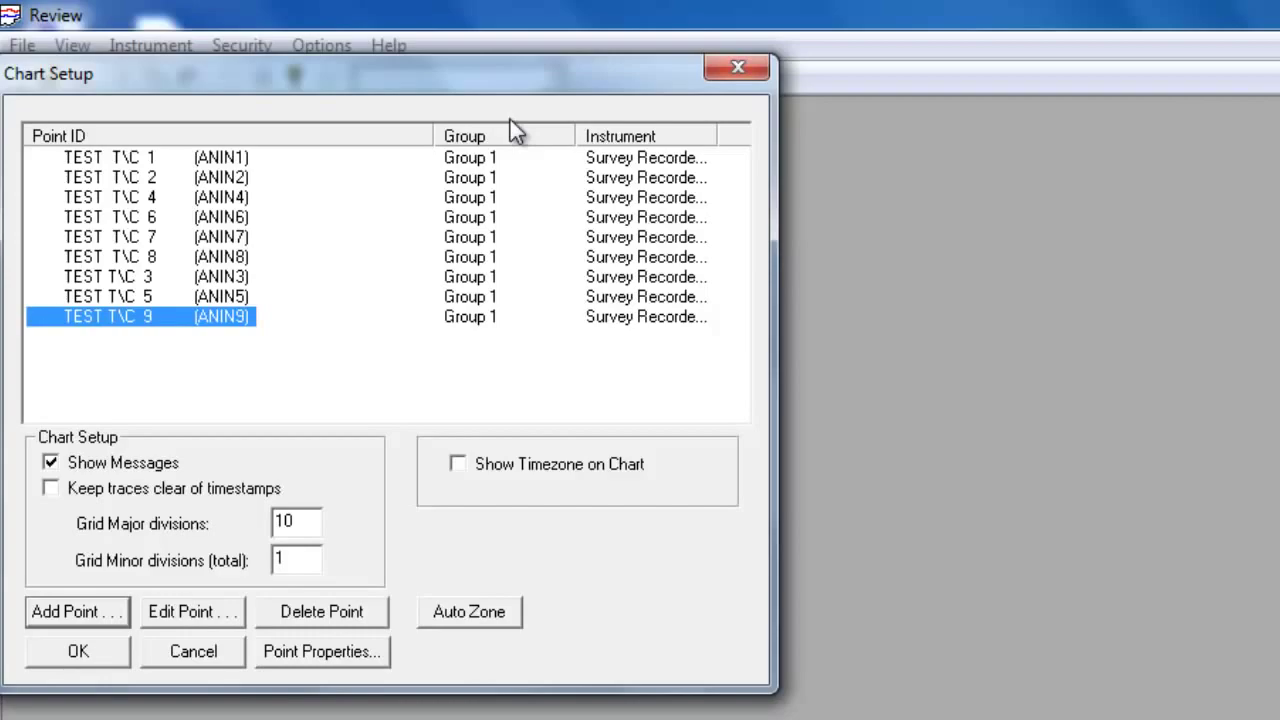
{"action": "left_click", "coordinate": [80, 651]}
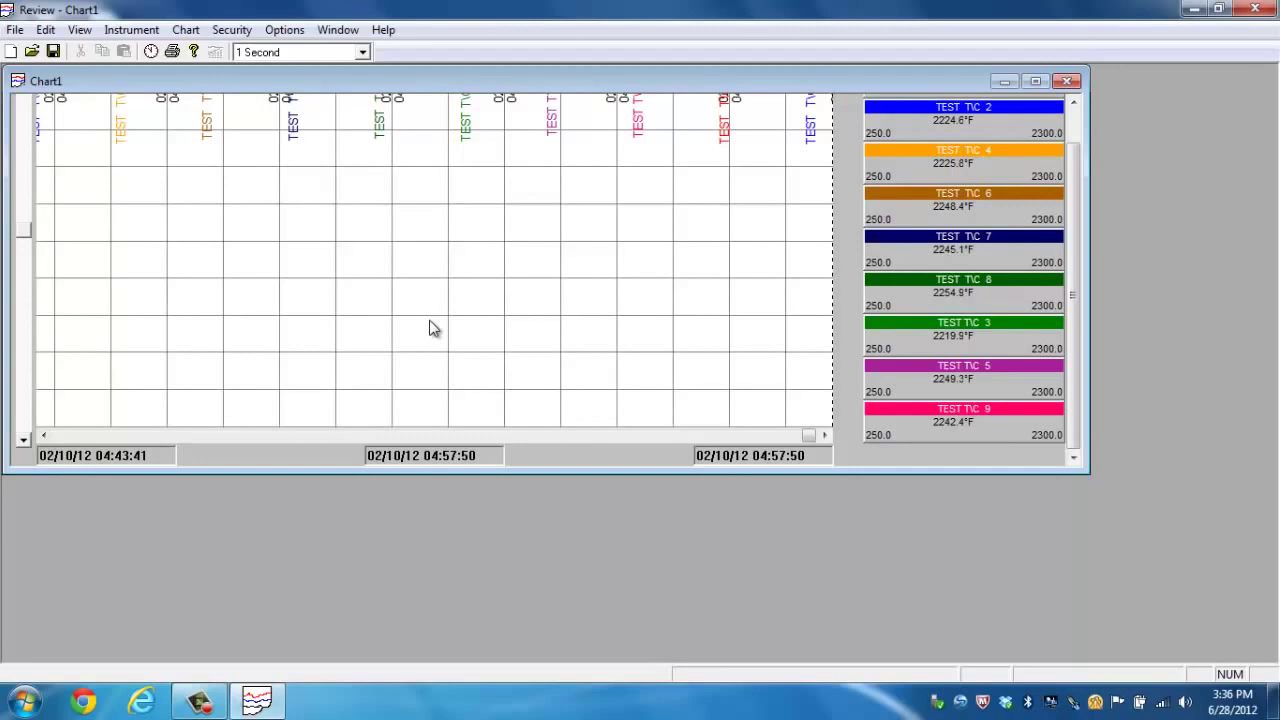
{"action": "left_click", "coordinate": [1035, 81]}
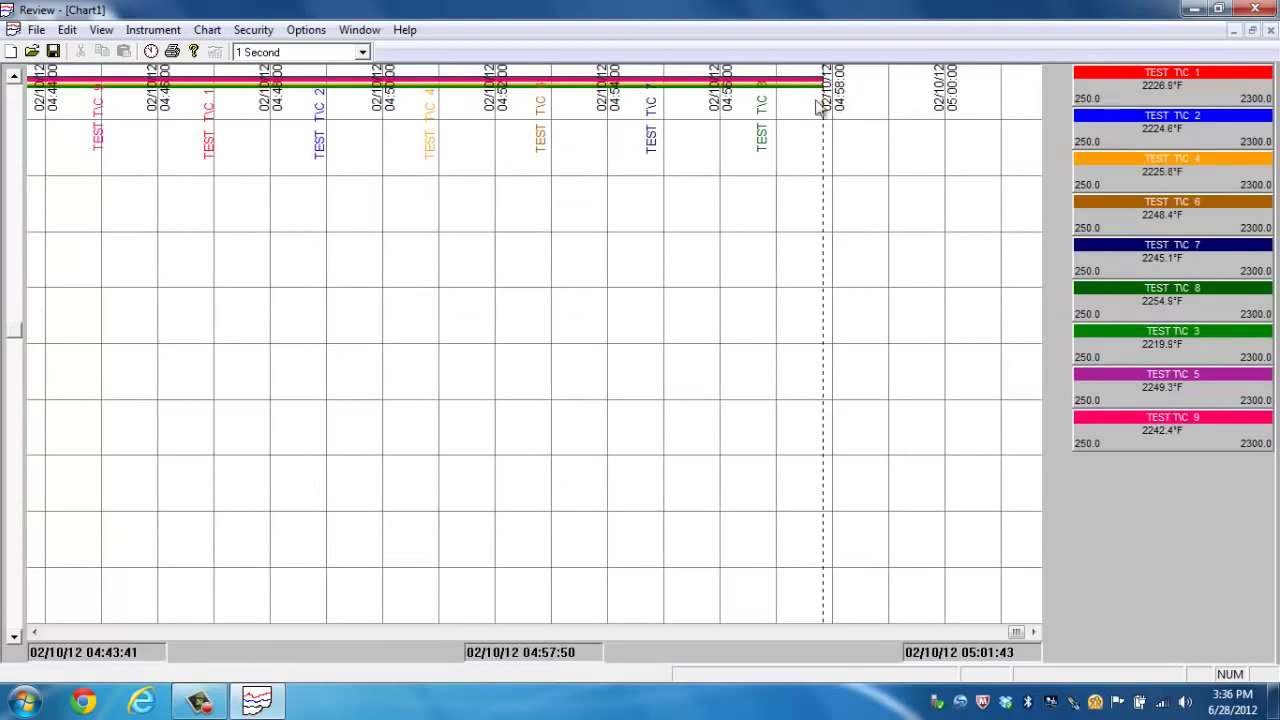
- Examine the point values at earlier times with the time cursor, widening the chart interval to 5, 10 and 20 seconds
{"action": "left_click_drag", "start_coordinate": [789, 114], "coordinate": [703, 116]}
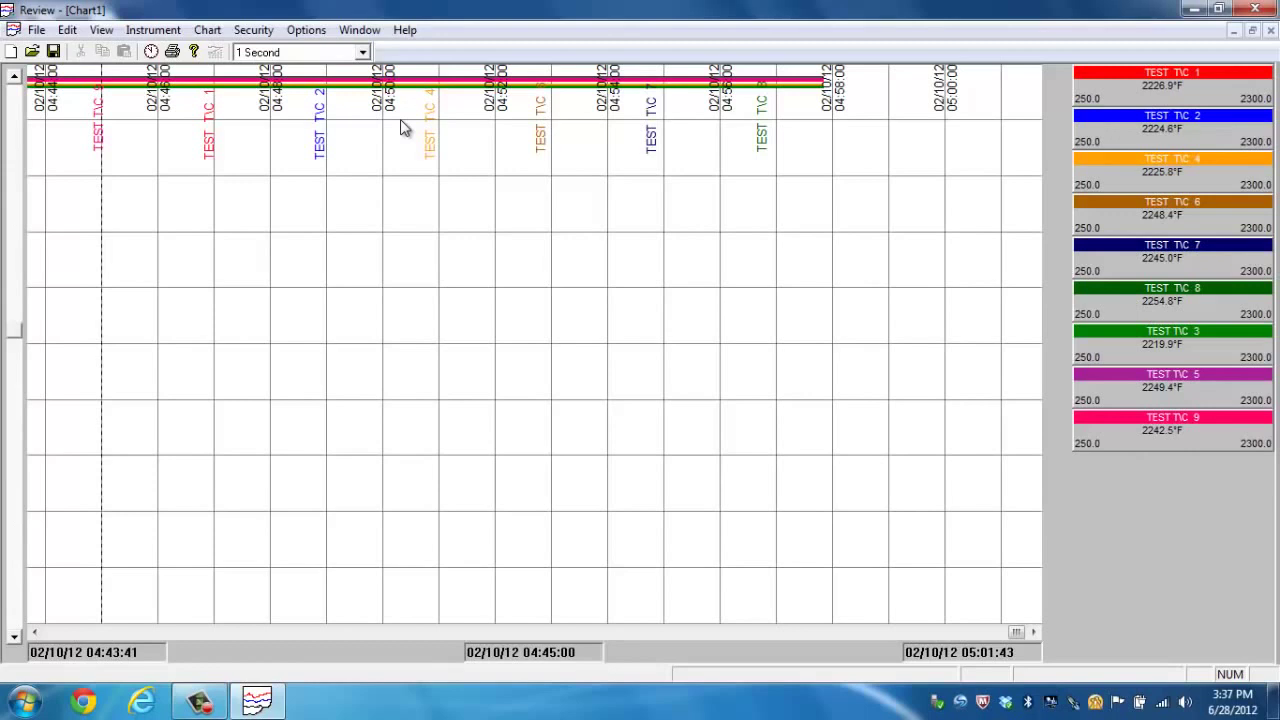
{"action": "left_click", "coordinate": [363, 52]}
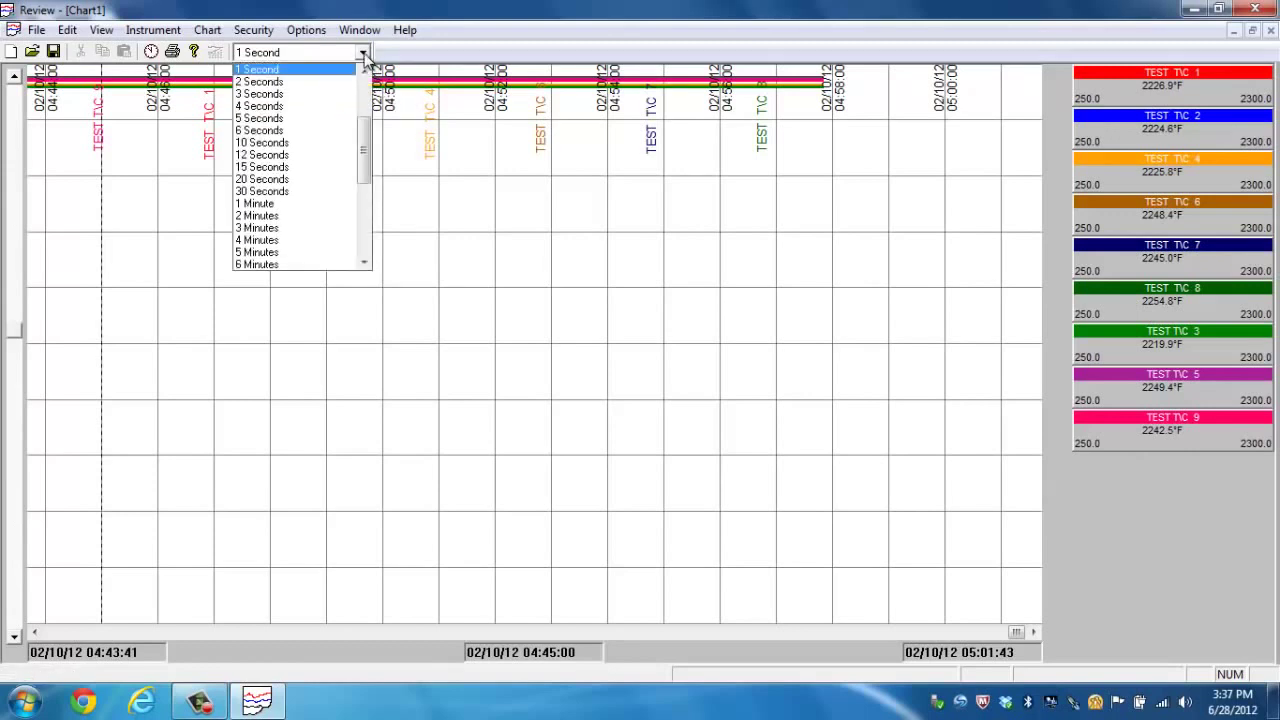
{"action": "left_click", "coordinate": [260, 118]}
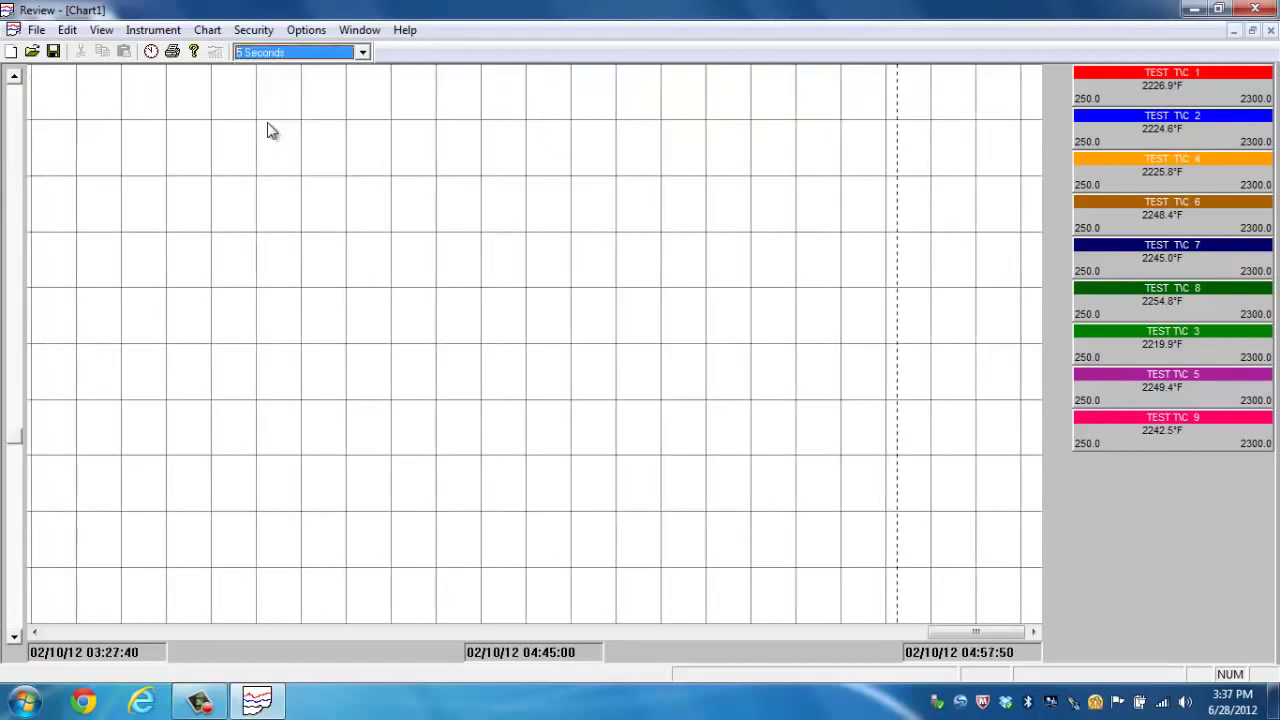
{"action": "left_click", "coordinate": [363, 52]}
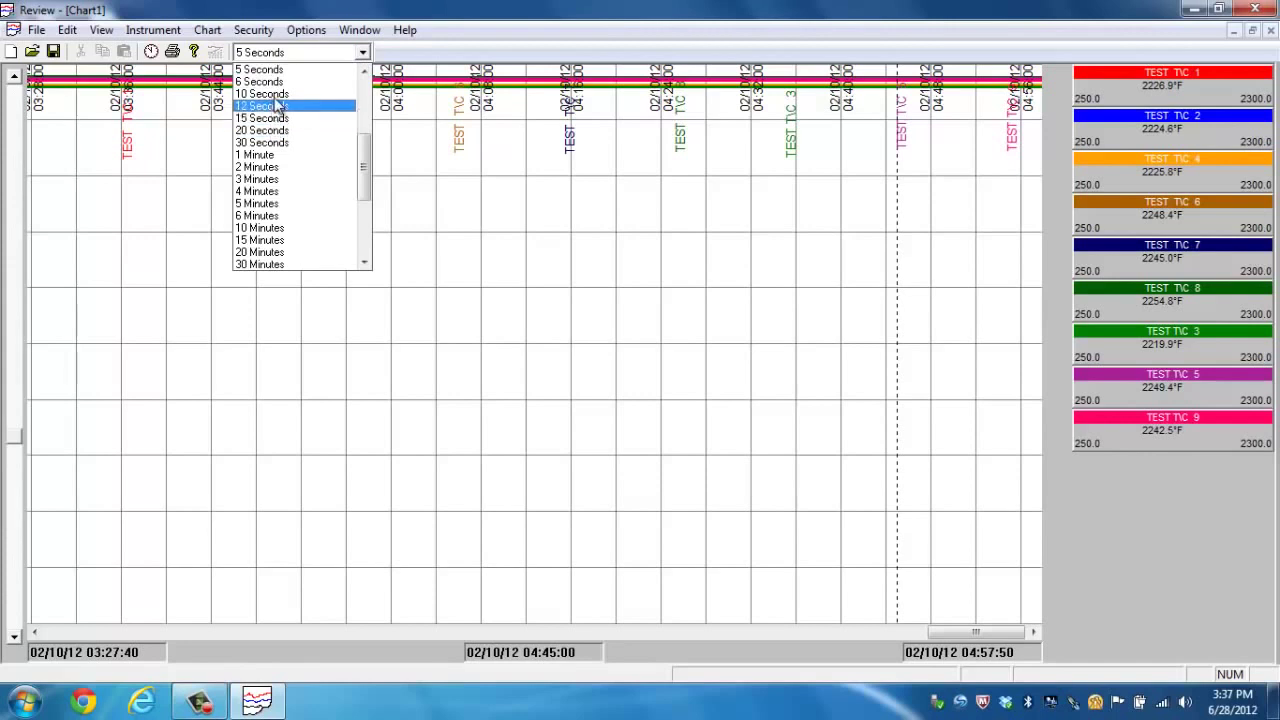
{"action": "left_click", "coordinate": [274, 94]}
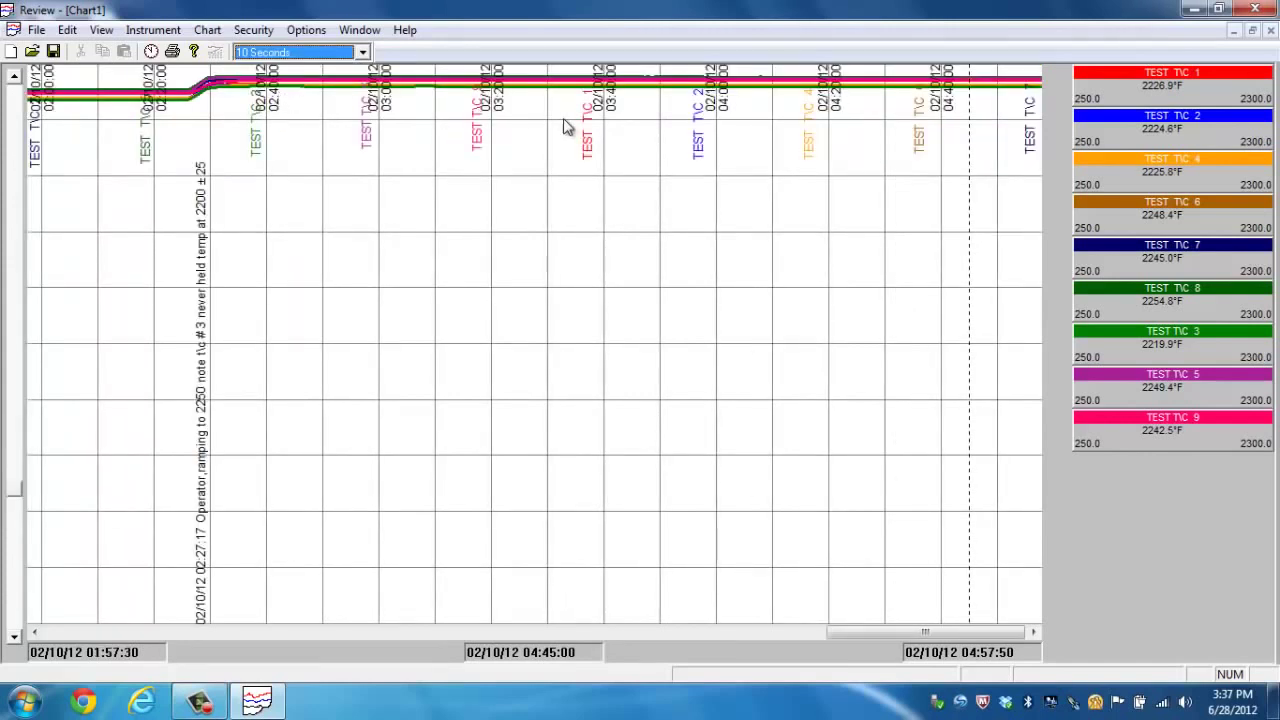
{"action": "left_click", "coordinate": [363, 52]}
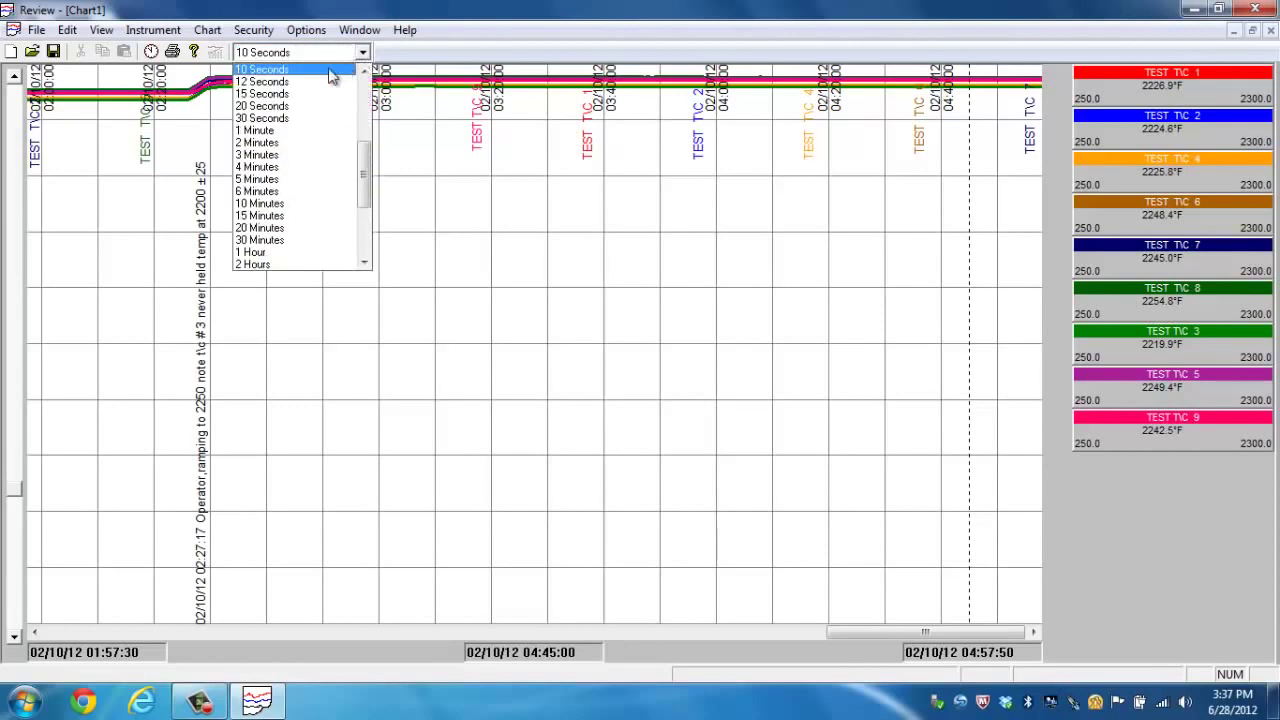
{"action": "left_click", "coordinate": [278, 106]}
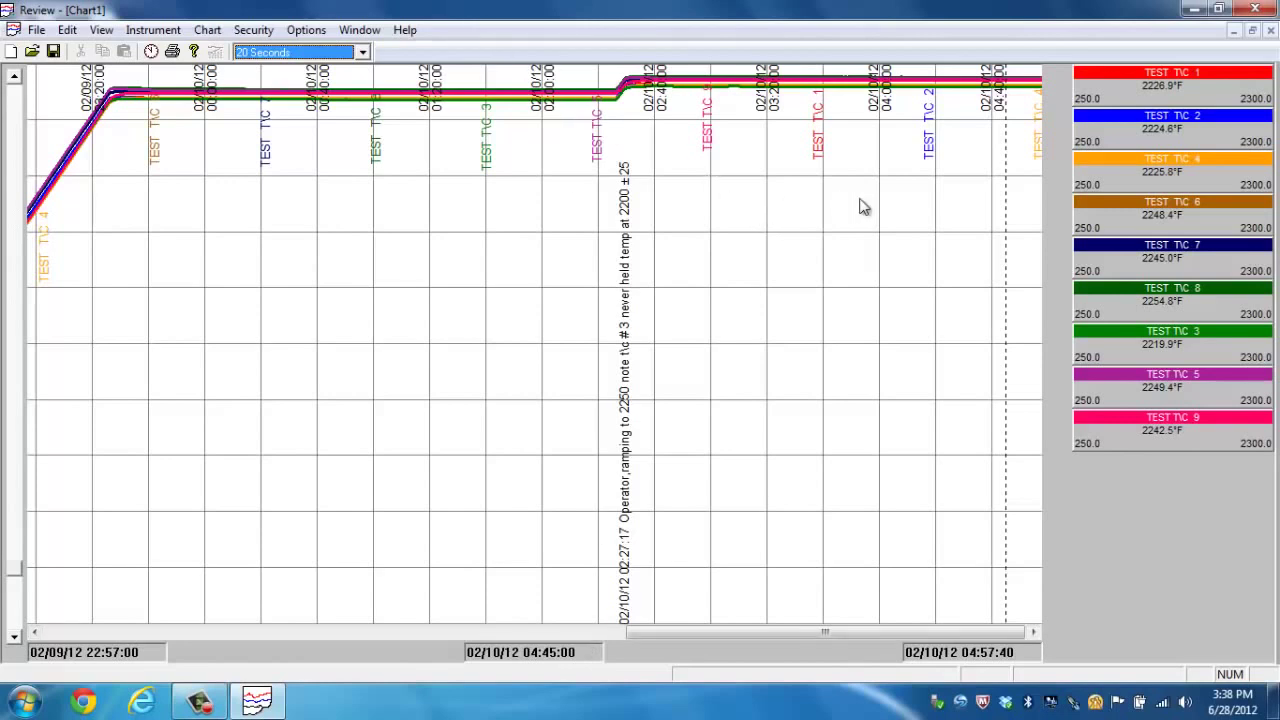
{"action": "left_click_drag", "start_coordinate": [790, 206], "coordinate": [330, 212]}
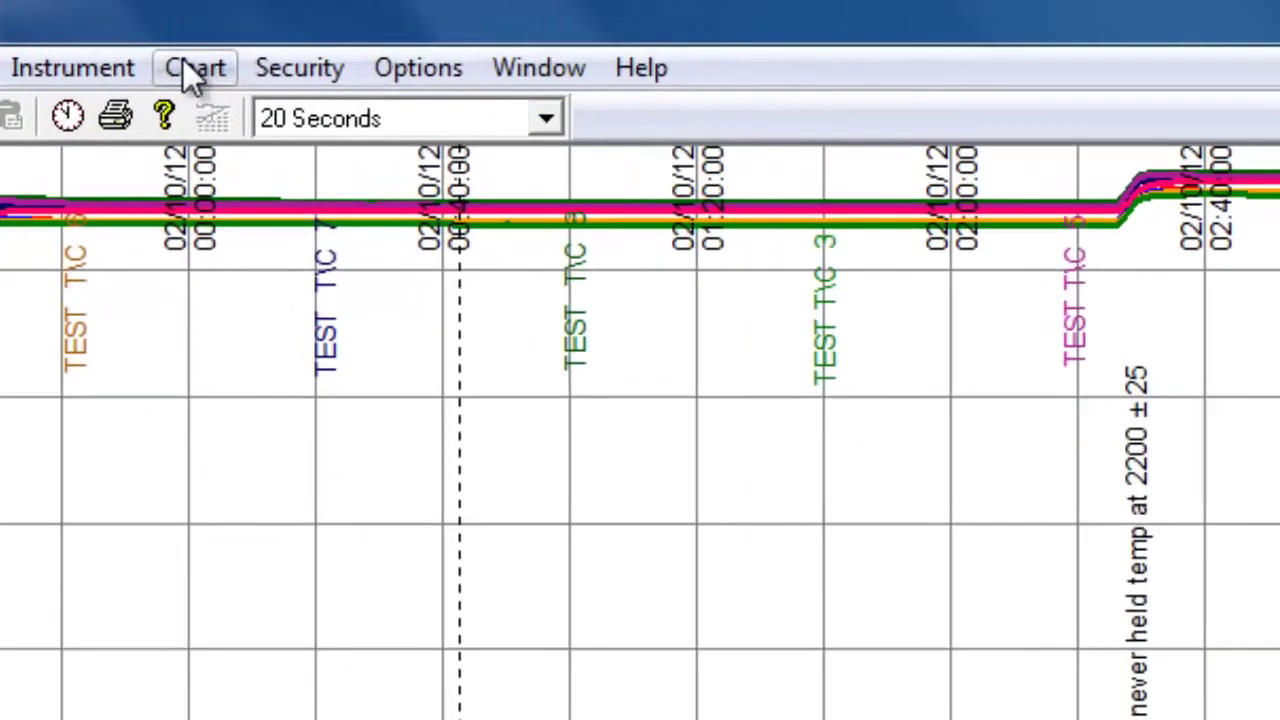
- Set the chart's Go To options to Batch and open the batch finder
{"action": "left_click", "coordinate": [203, 29]}
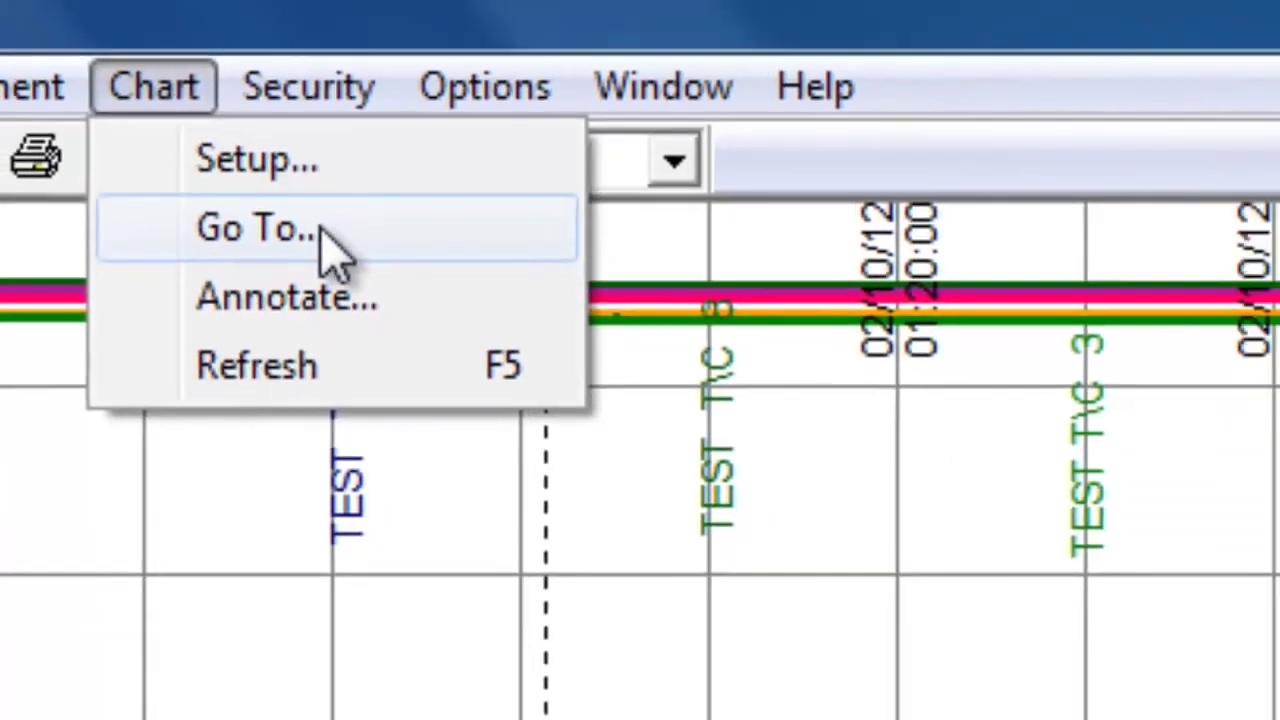
{"action": "left_click", "coordinate": [322, 234]}
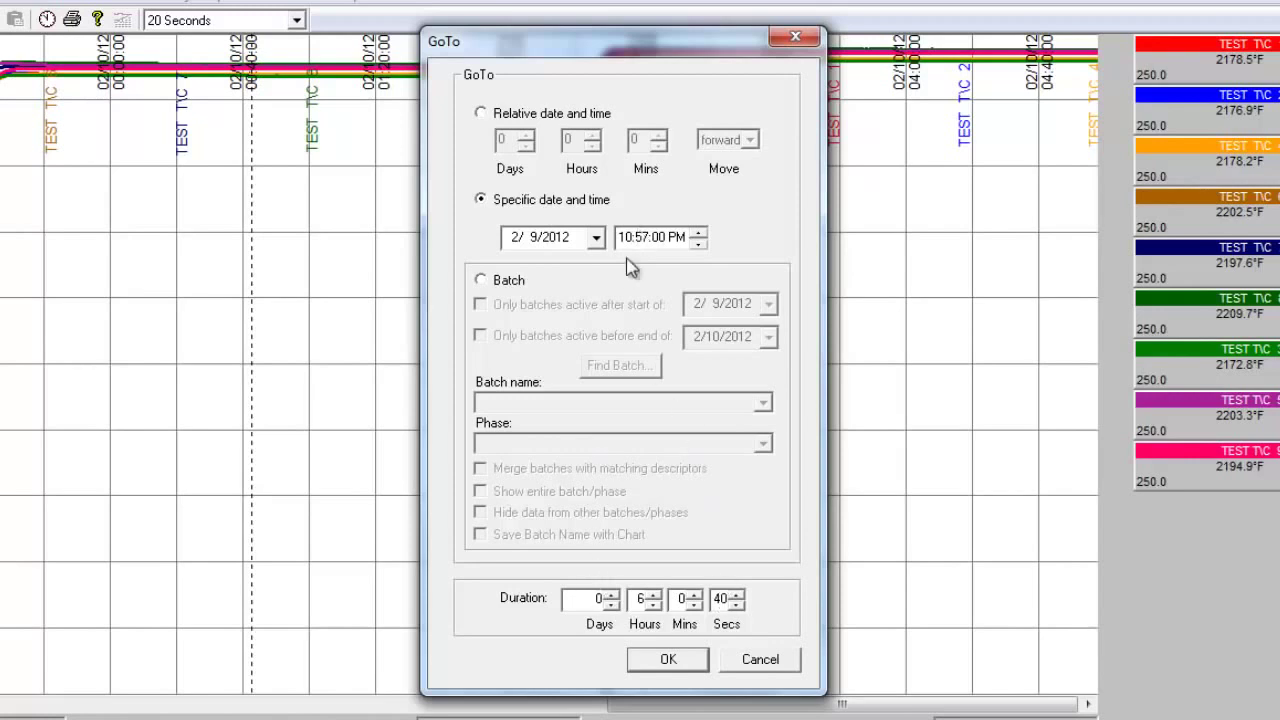
{"action": "left_click", "coordinate": [481, 281]}
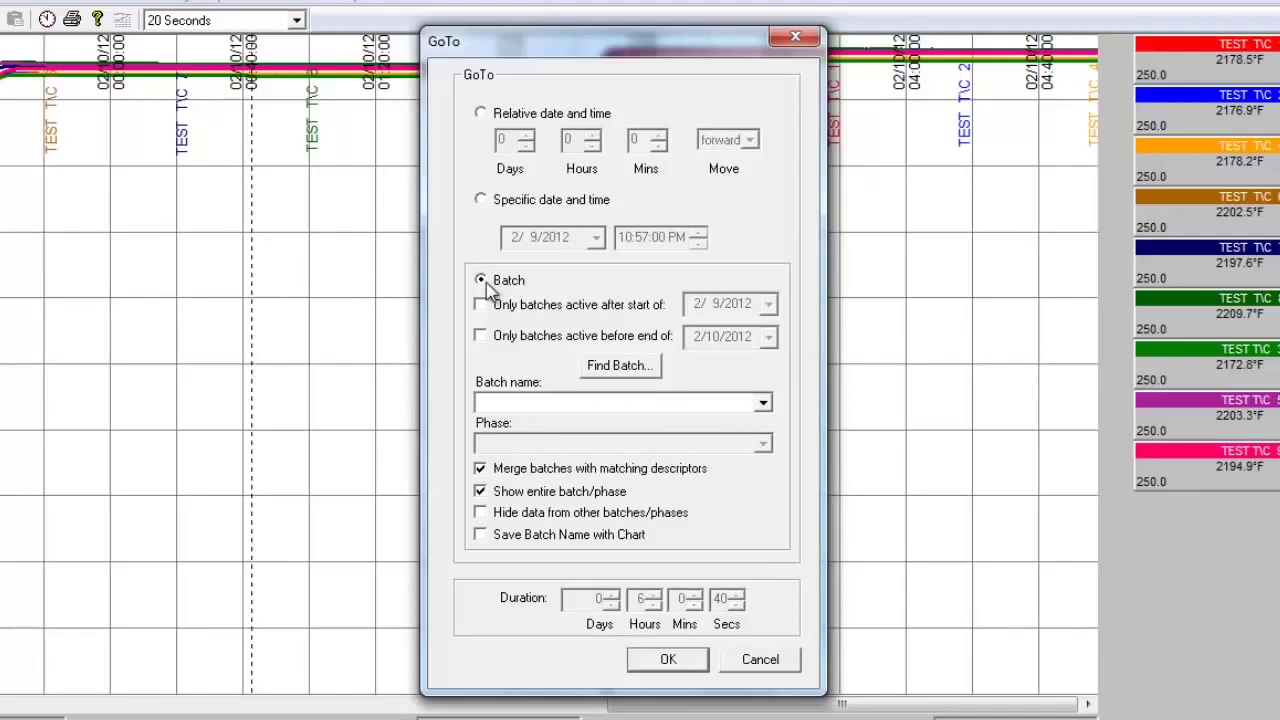
{"action": "left_click", "coordinate": [765, 405]}
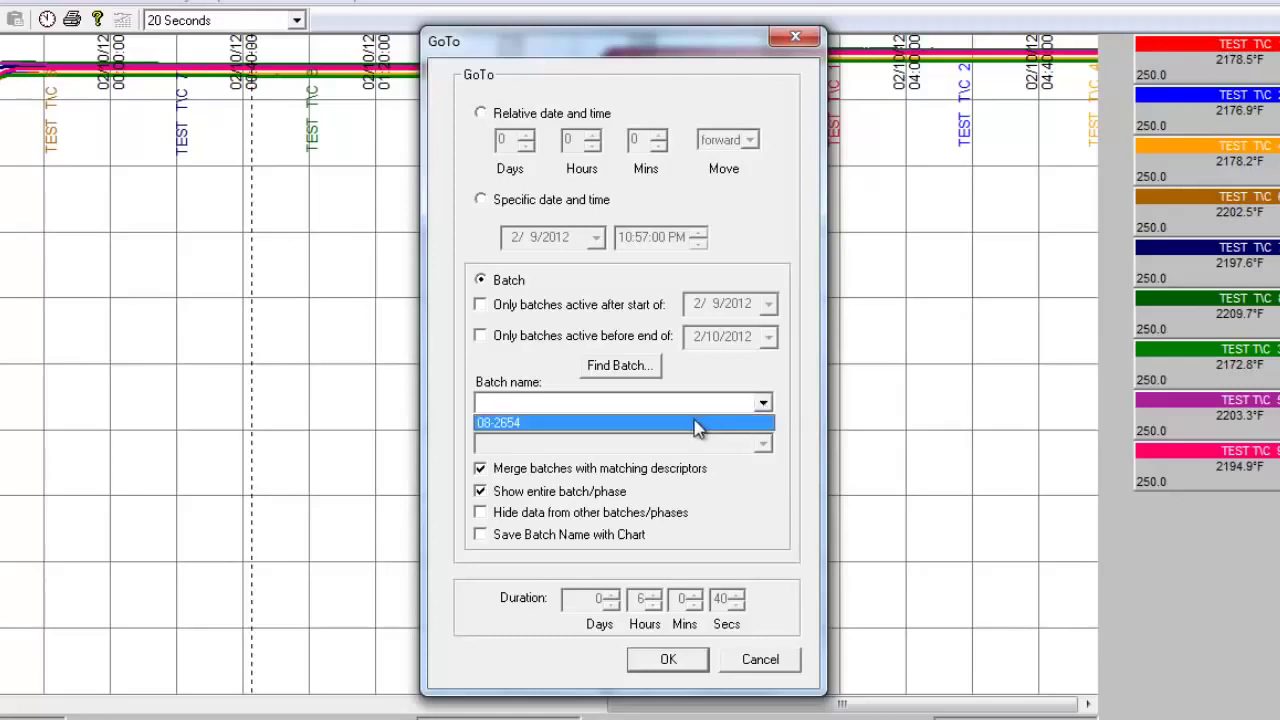
{"action": "left_click", "coordinate": [641, 372]}
{"action": "left_click", "coordinate": [641, 372]}
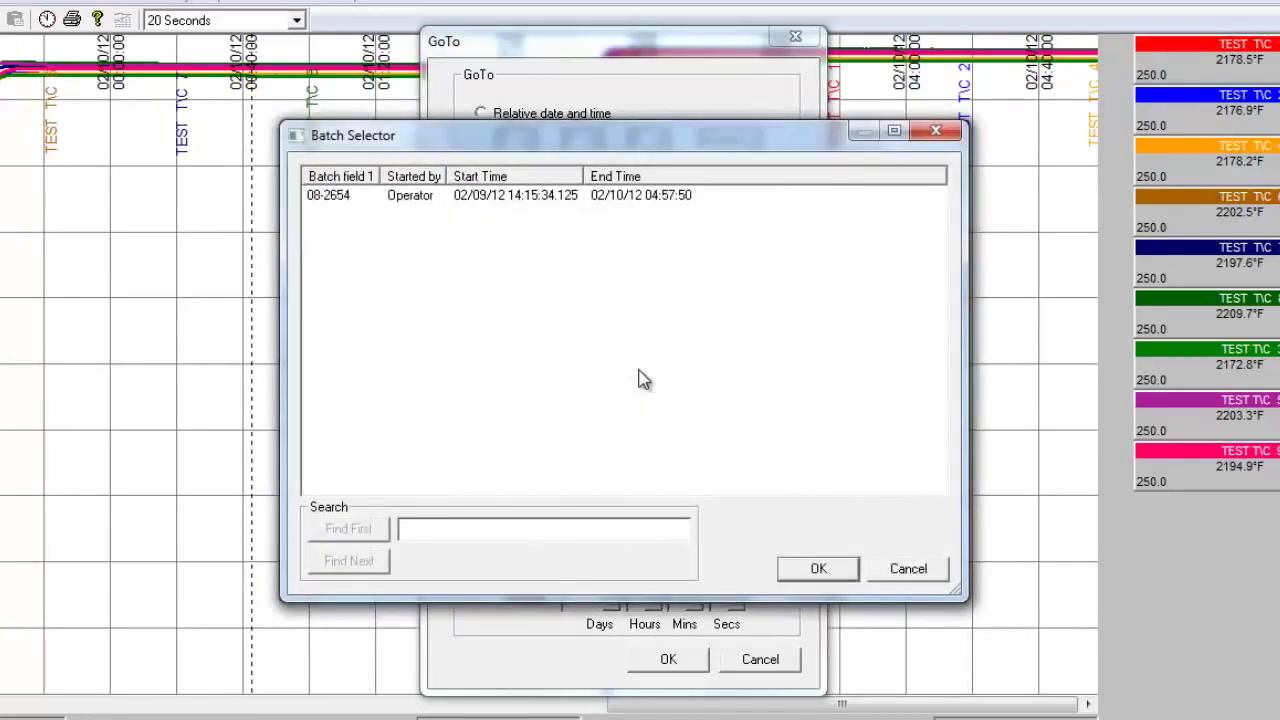
- Find and select batch 08-2654, and show the entire batch in the maximised chart
{"action": "left_click", "coordinate": [441, 528]}
{"action": "type", "text": "08-"}
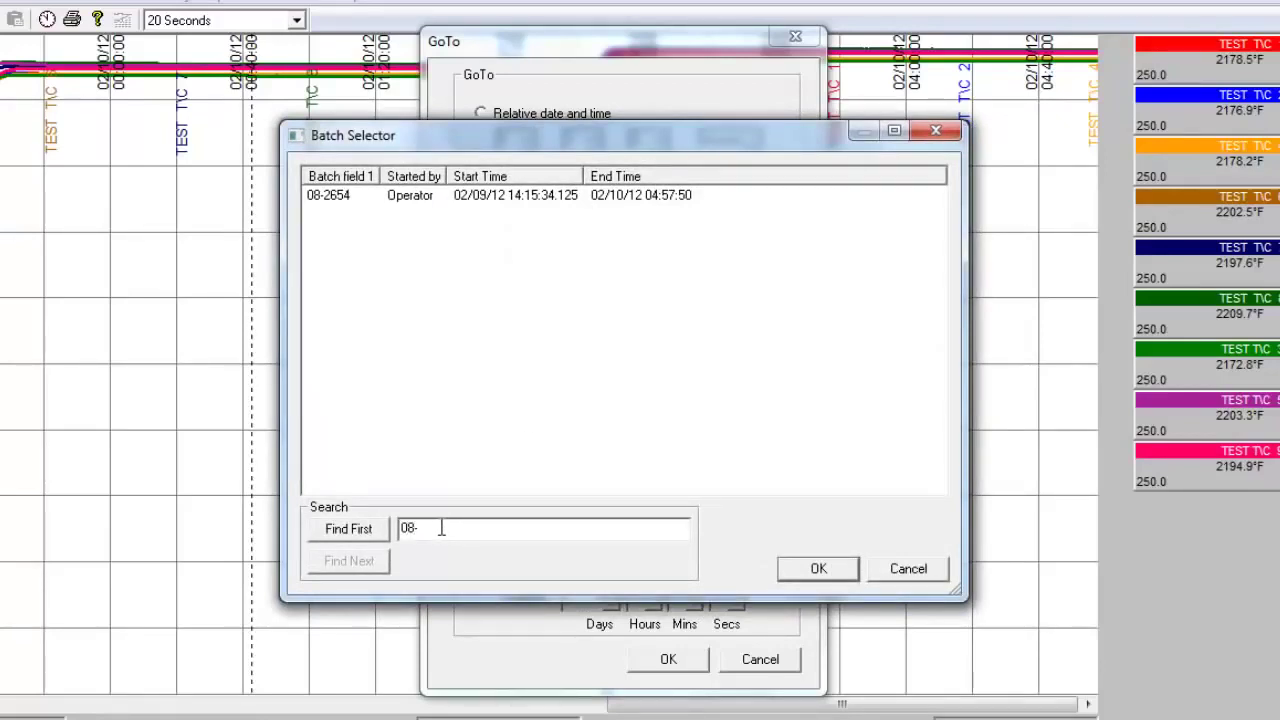
{"action": "type", "text": "2654"}
{"action": "left_click", "coordinate": [328, 536]}
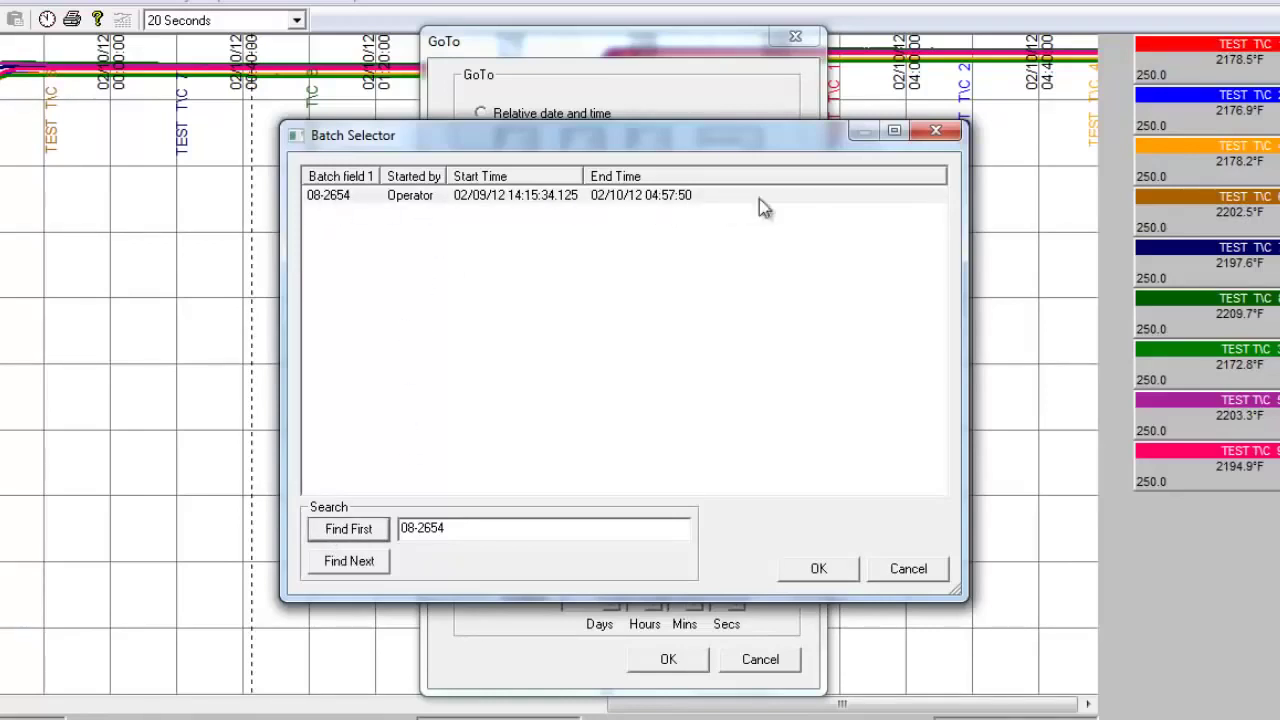
{"action": "left_click", "coordinate": [390, 200]}
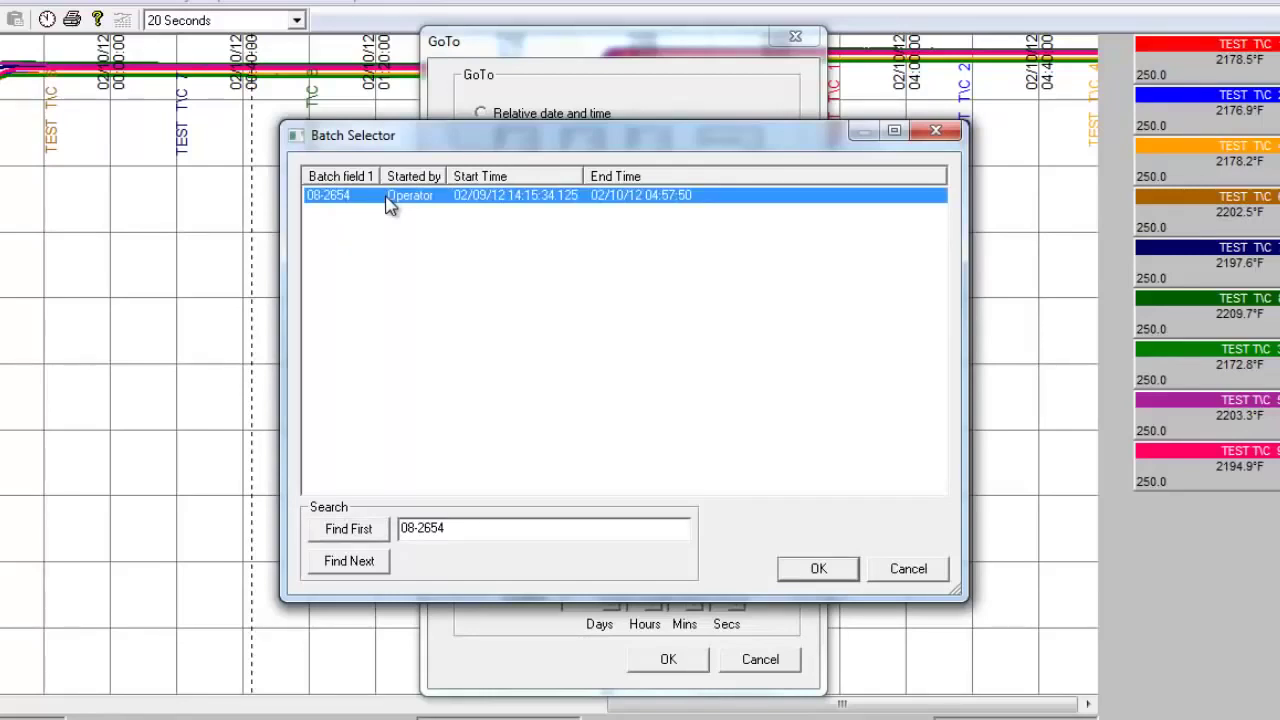
{"action": "left_click", "coordinate": [818, 569]}
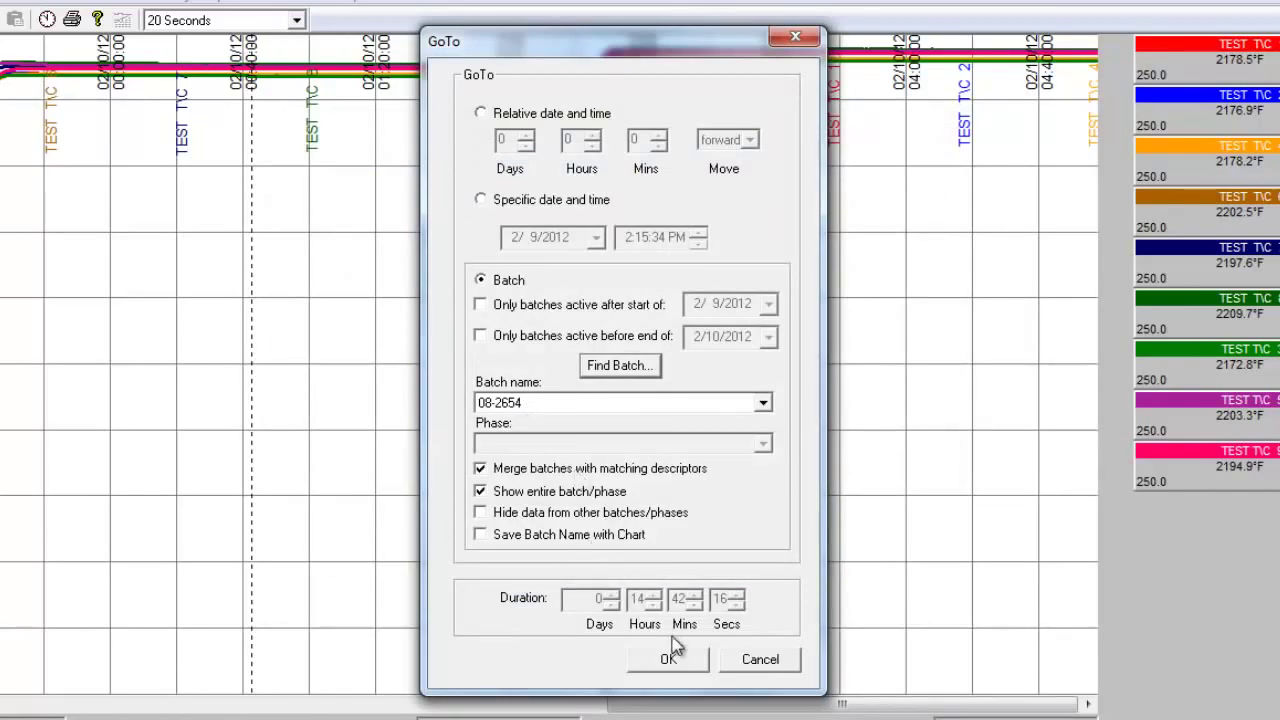
{"action": "left_click", "coordinate": [684, 664]}
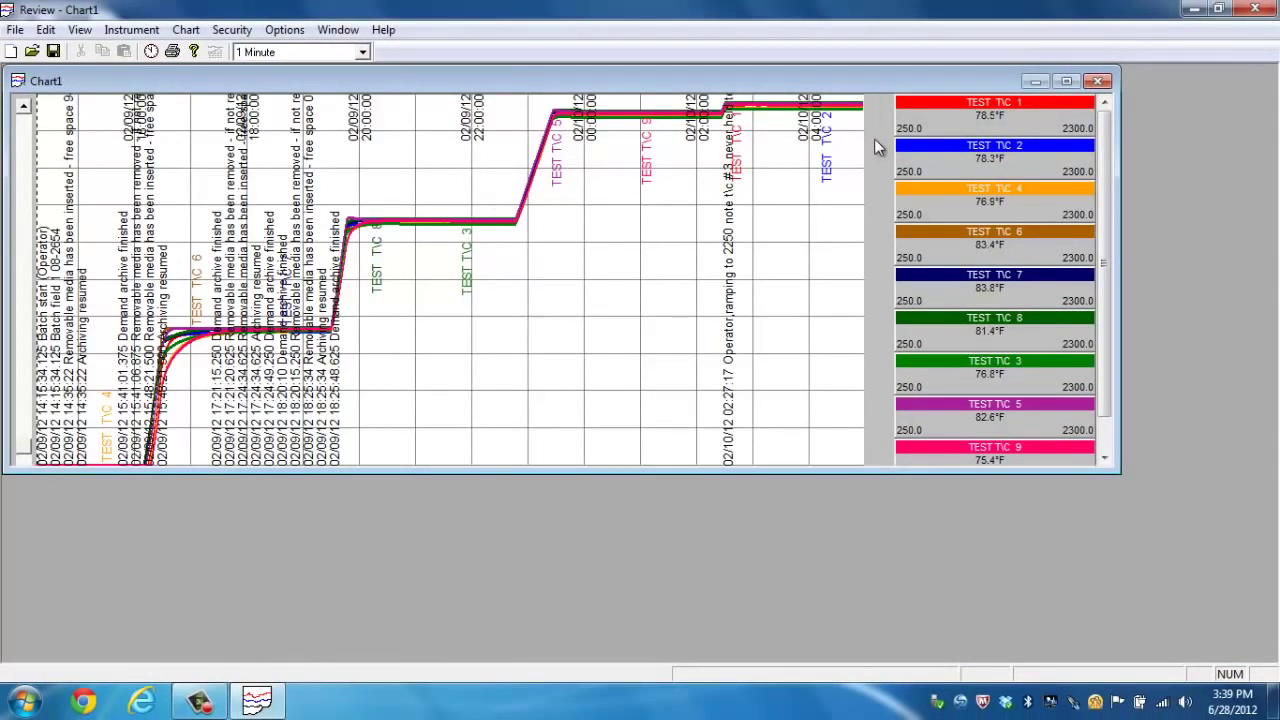
{"action": "left_click", "coordinate": [1066, 81]}
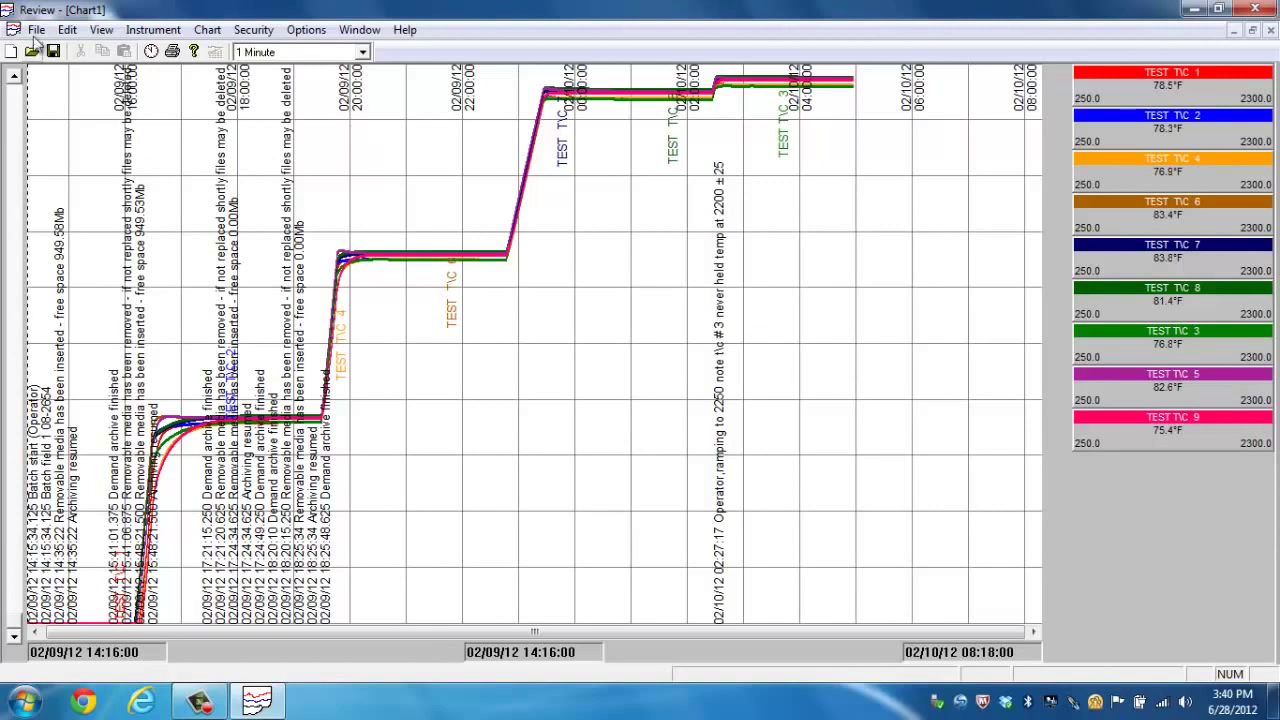
- Save the chart as Chart1 on the desktop and check for the file there
{"action": "left_click", "coordinate": [35, 30]}
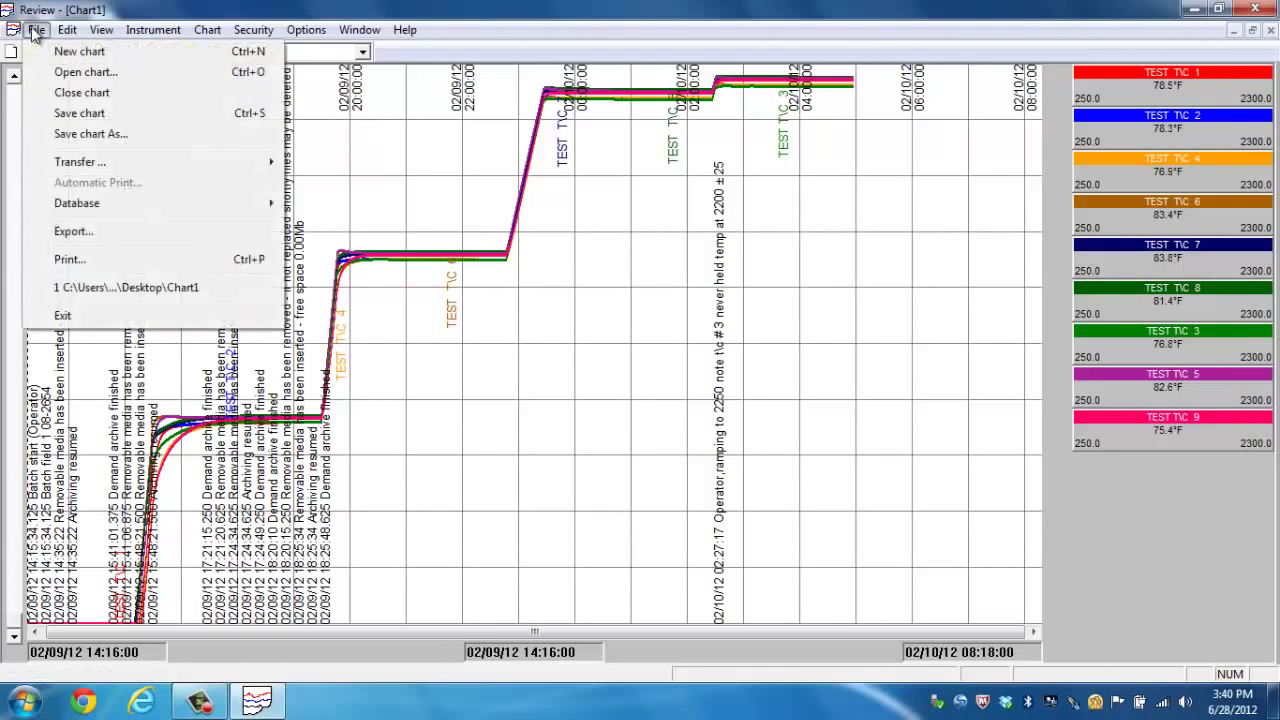
{"action": "left_click", "coordinate": [63, 110]}
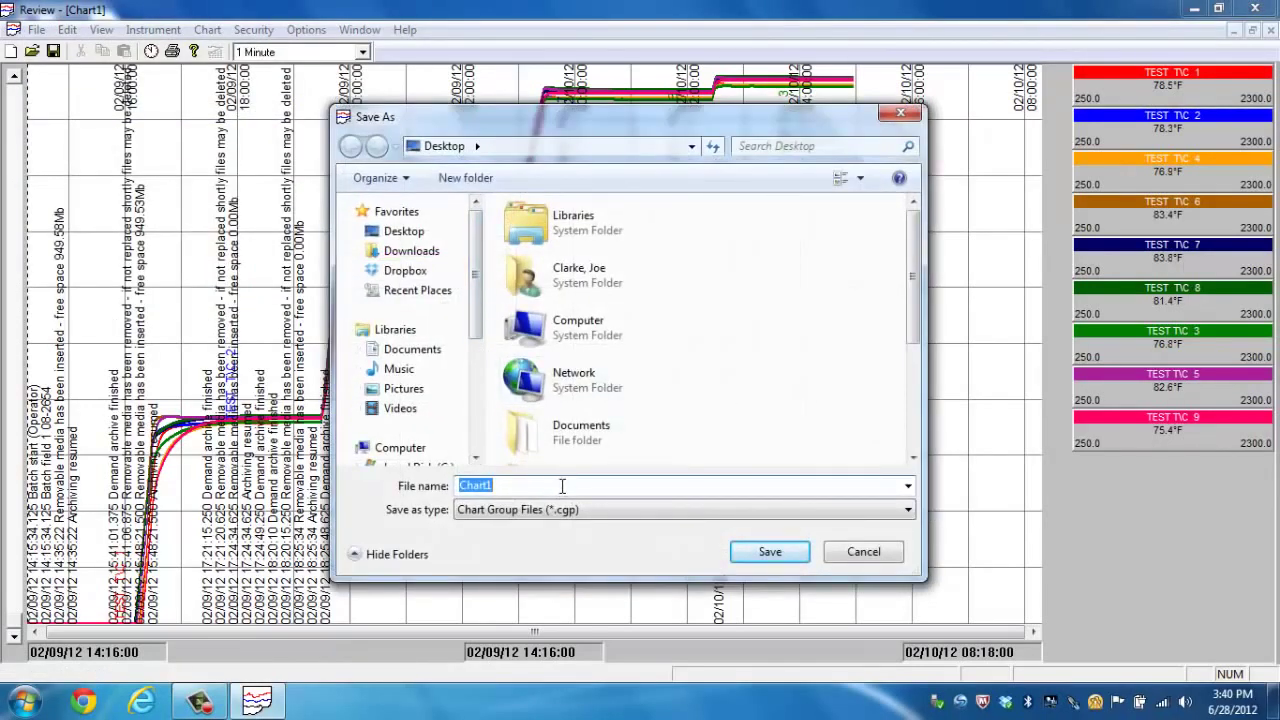
{"action": "left_click", "coordinate": [766, 554]}
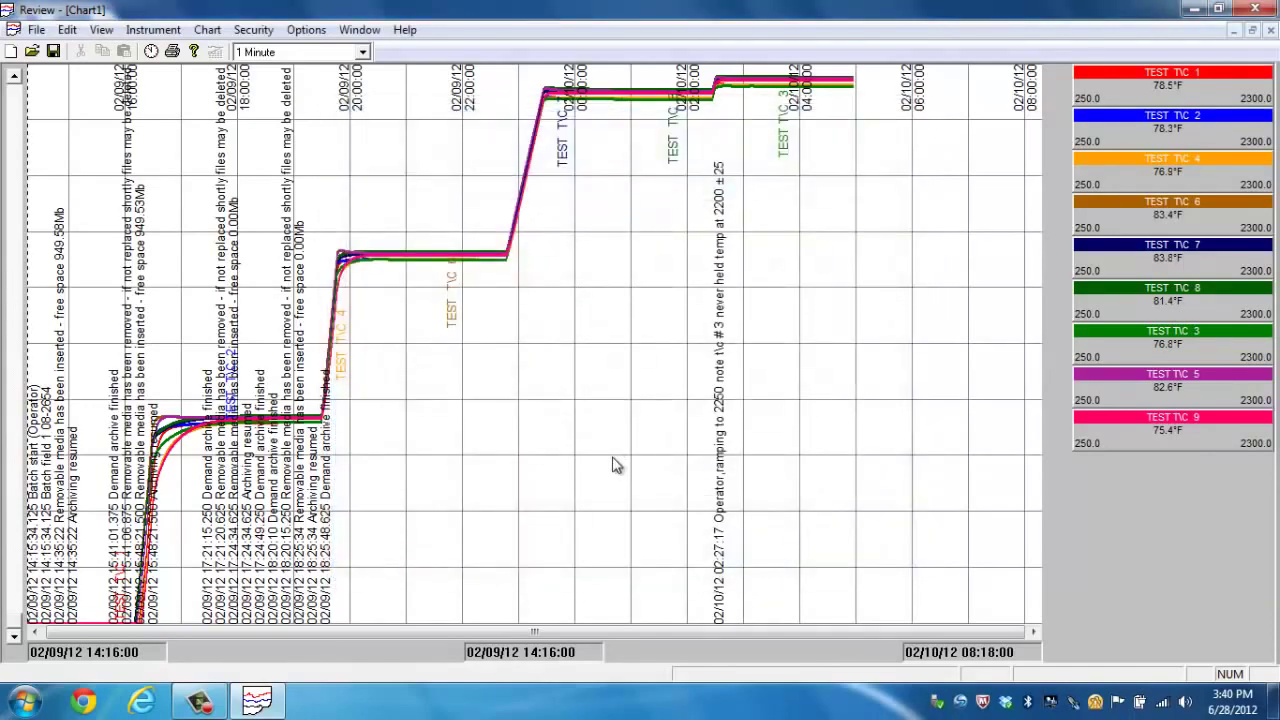
{"action": "left_click", "coordinate": [1192, 9]}
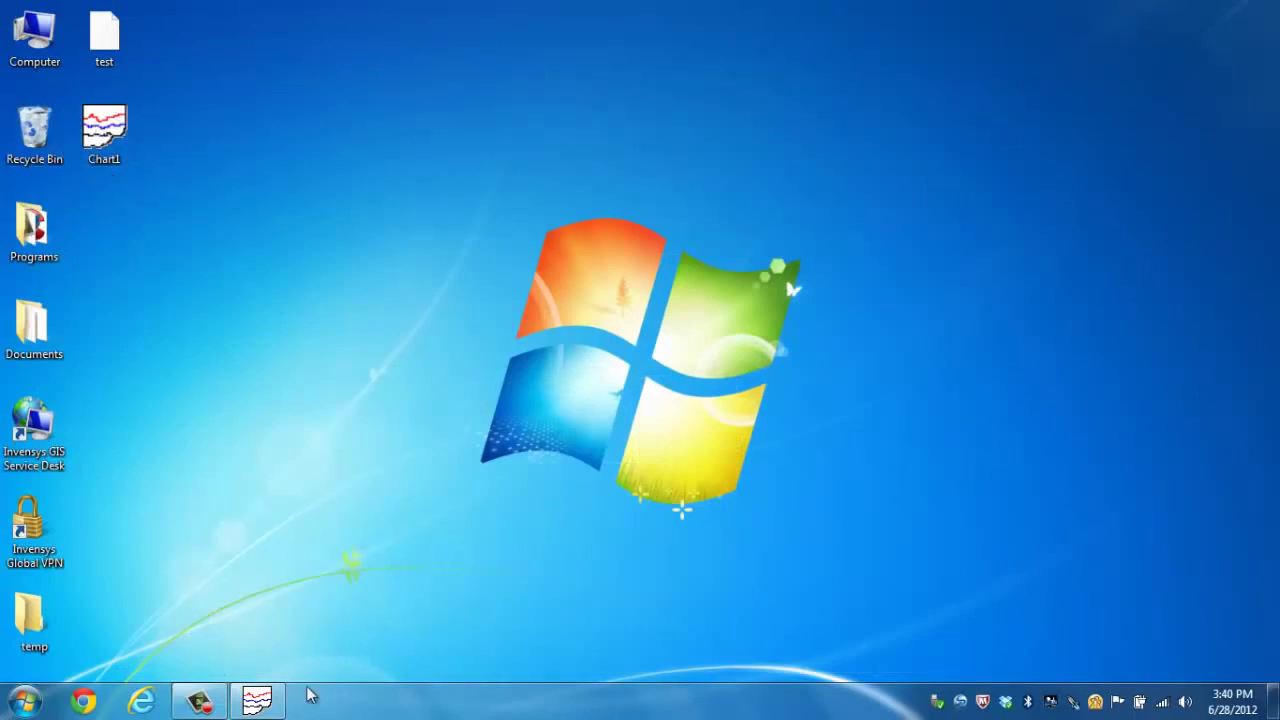
{"action": "left_click", "coordinate": [256, 700]}
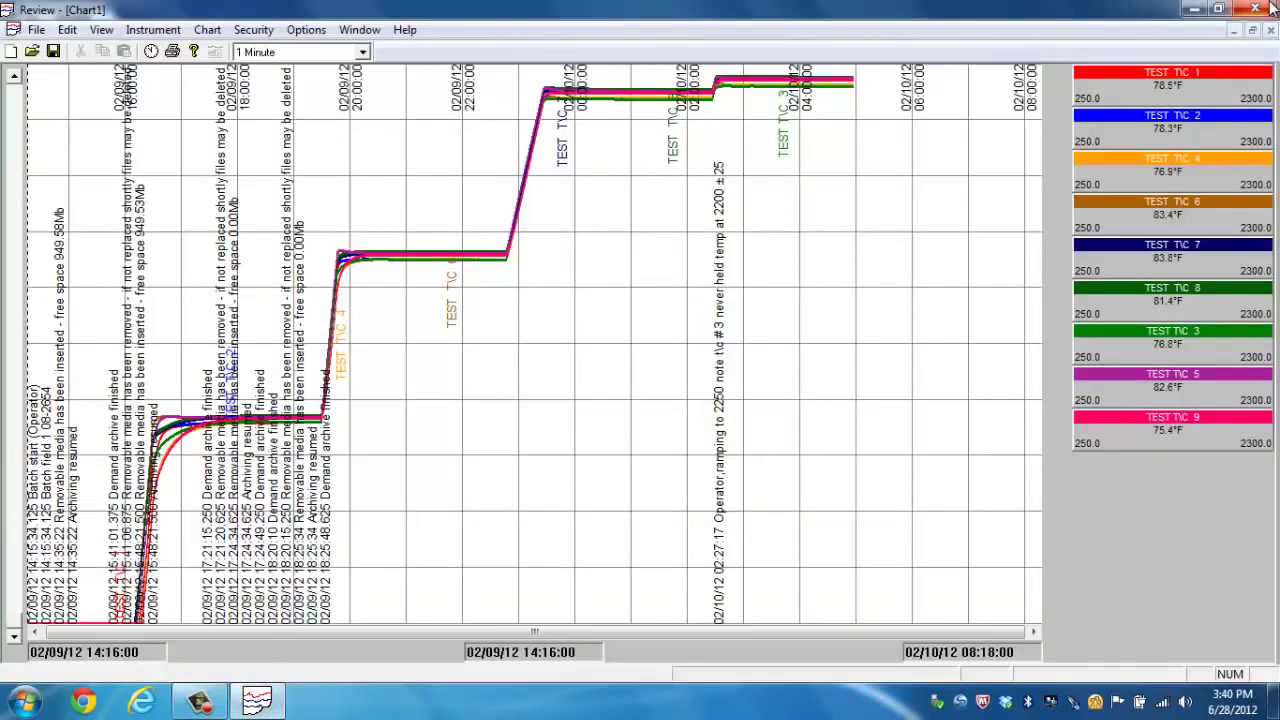
- Close Review and reopen the saved Chart1 from the desktop
{"action": "left_click", "coordinate": [1268, 8]}
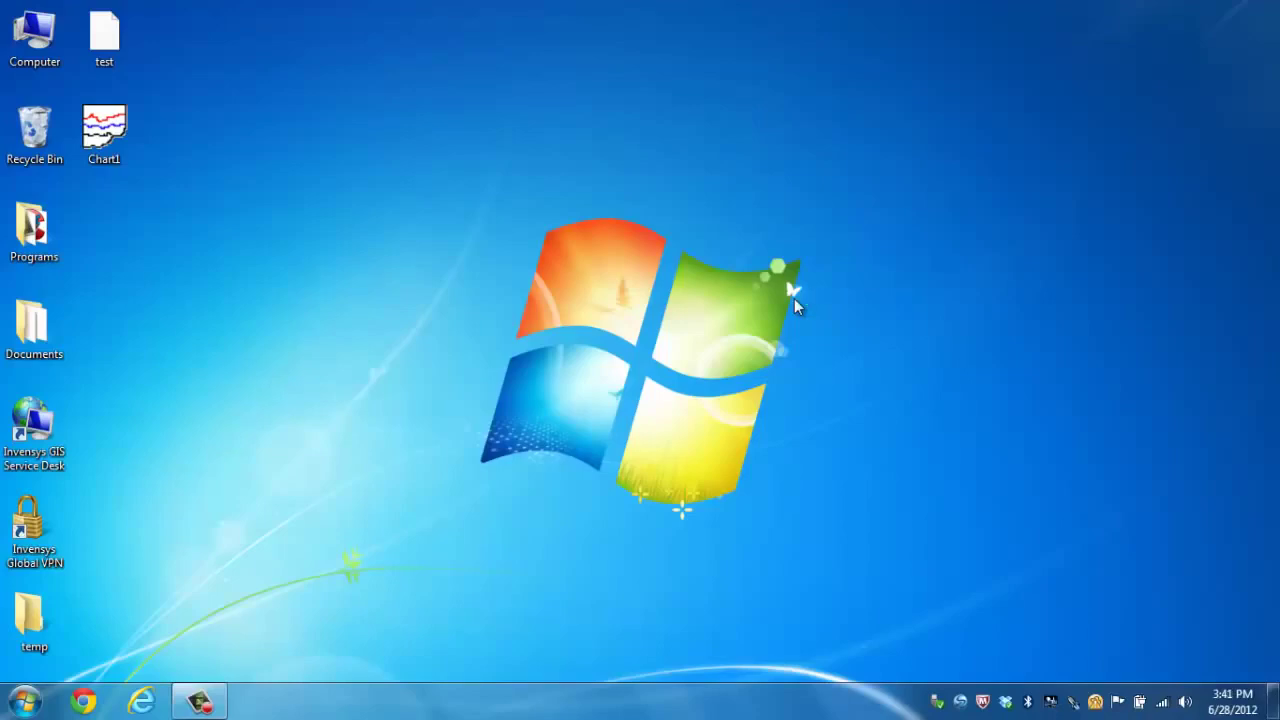
{"action": "left_click", "coordinate": [94, 130]}
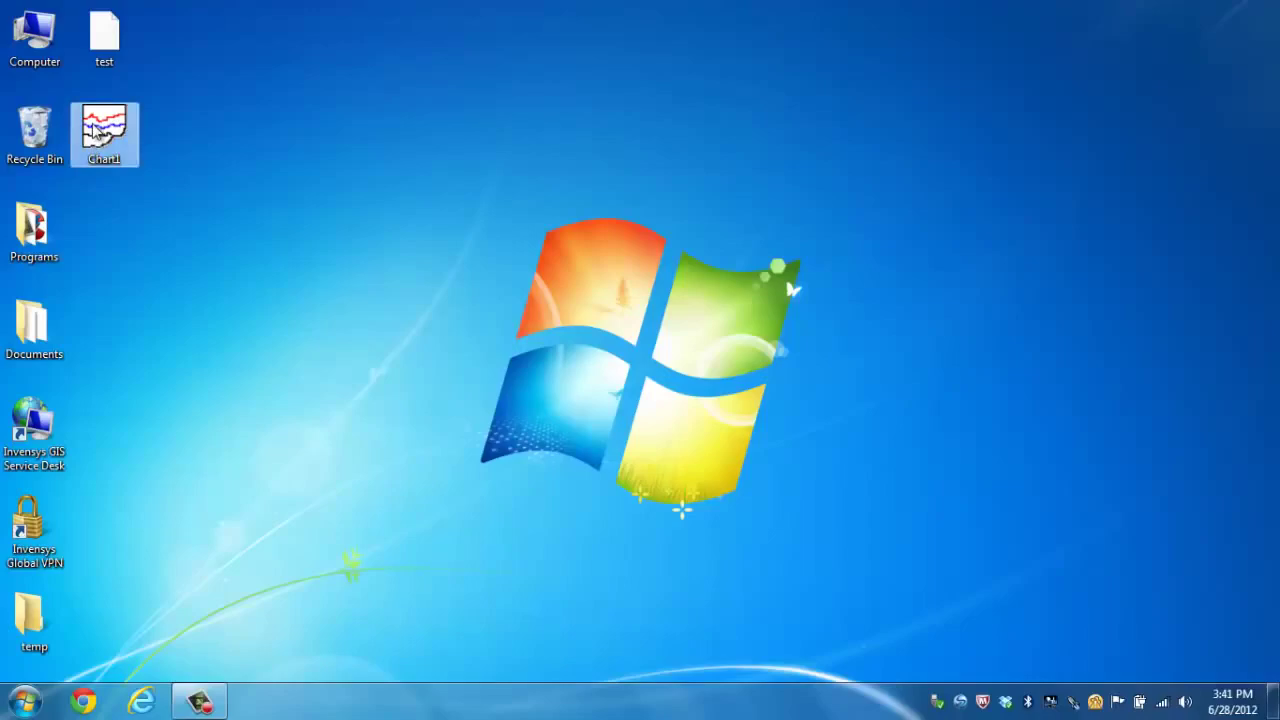
{"action": "double_click", "coordinate": [95, 130]}
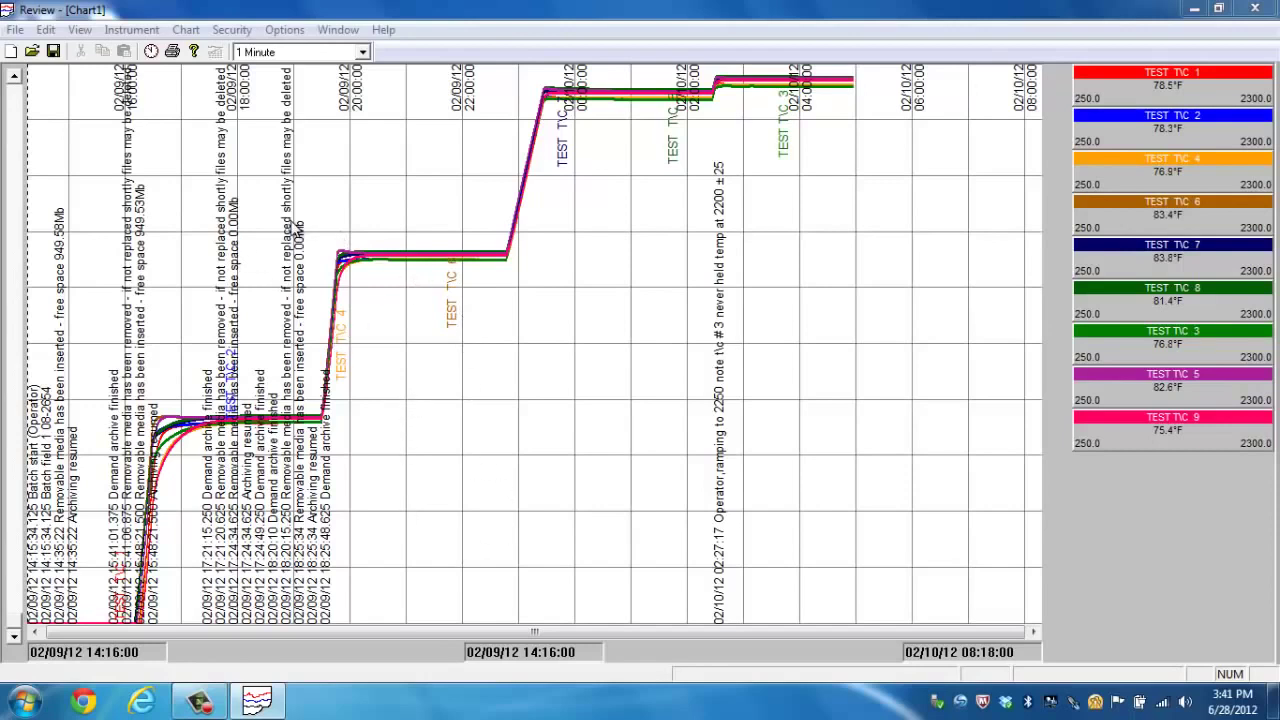
- Open the print setup for Chart1 and set the print range to start from 2/9/2012 at 4:00:00 PM
{"action": "left_click", "coordinate": [16, 33]}
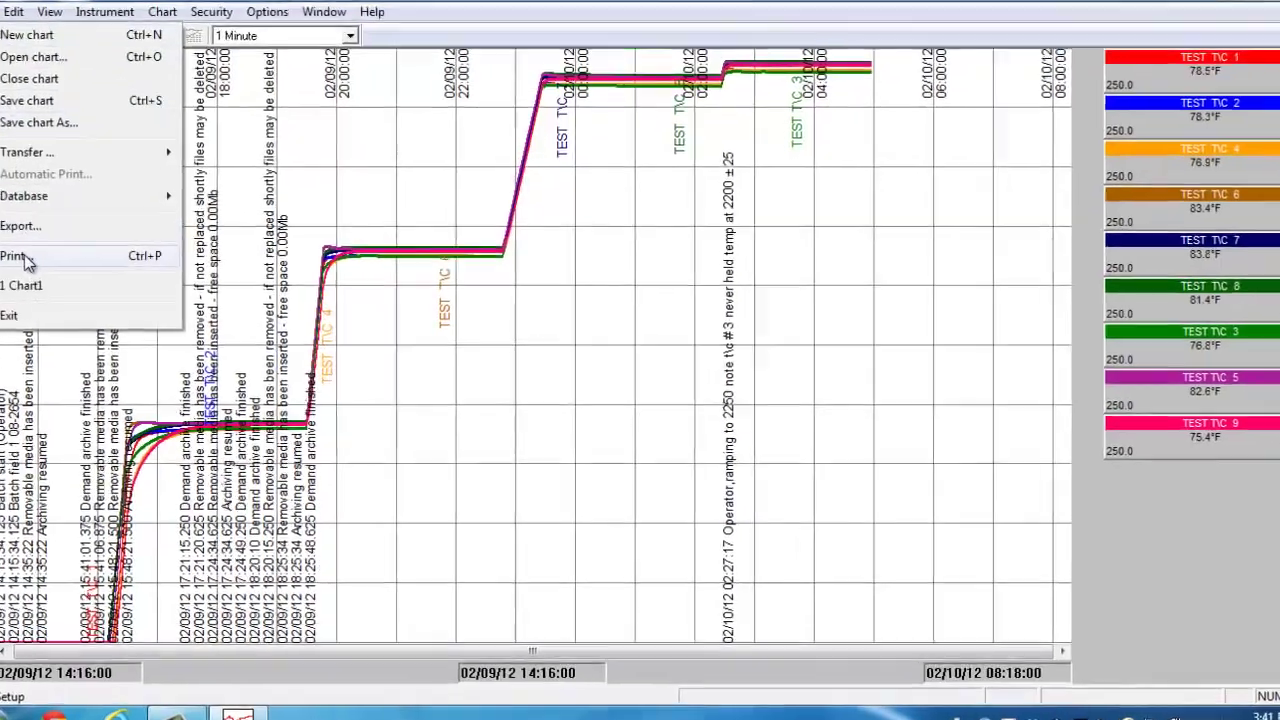
{"action": "left_click", "coordinate": [48, 259]}
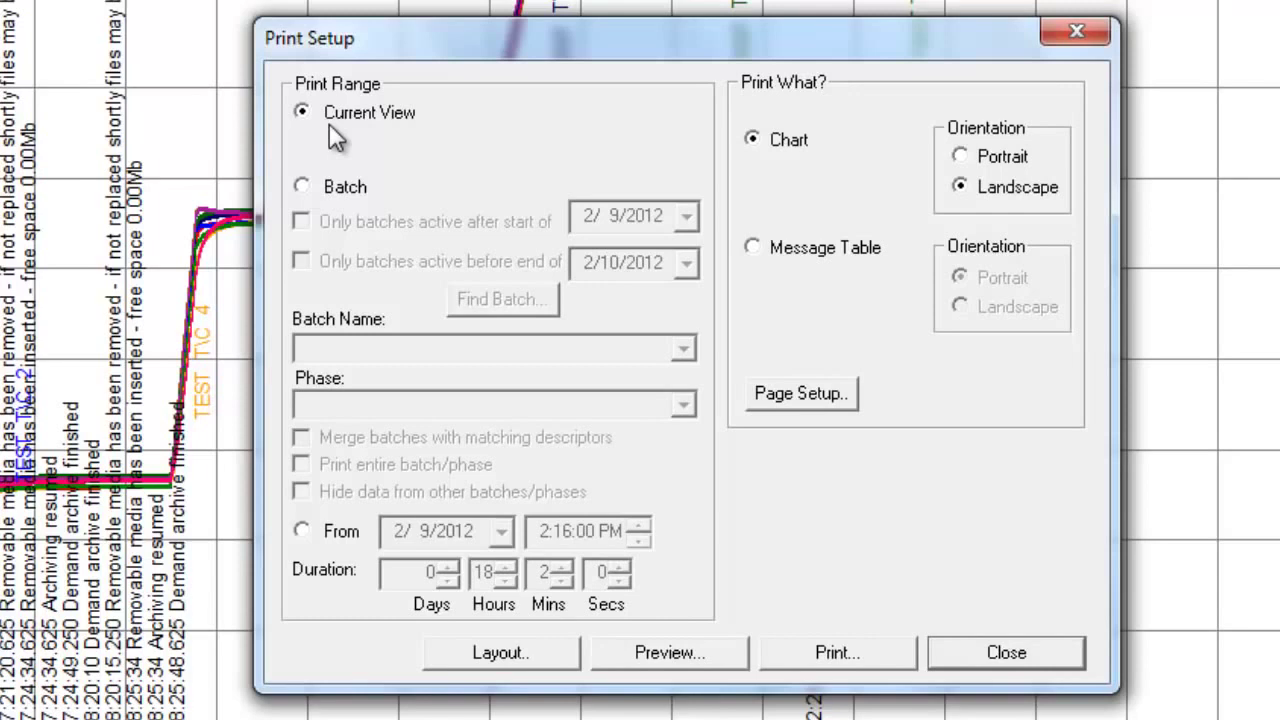
{"action": "left_click", "coordinate": [303, 188]}
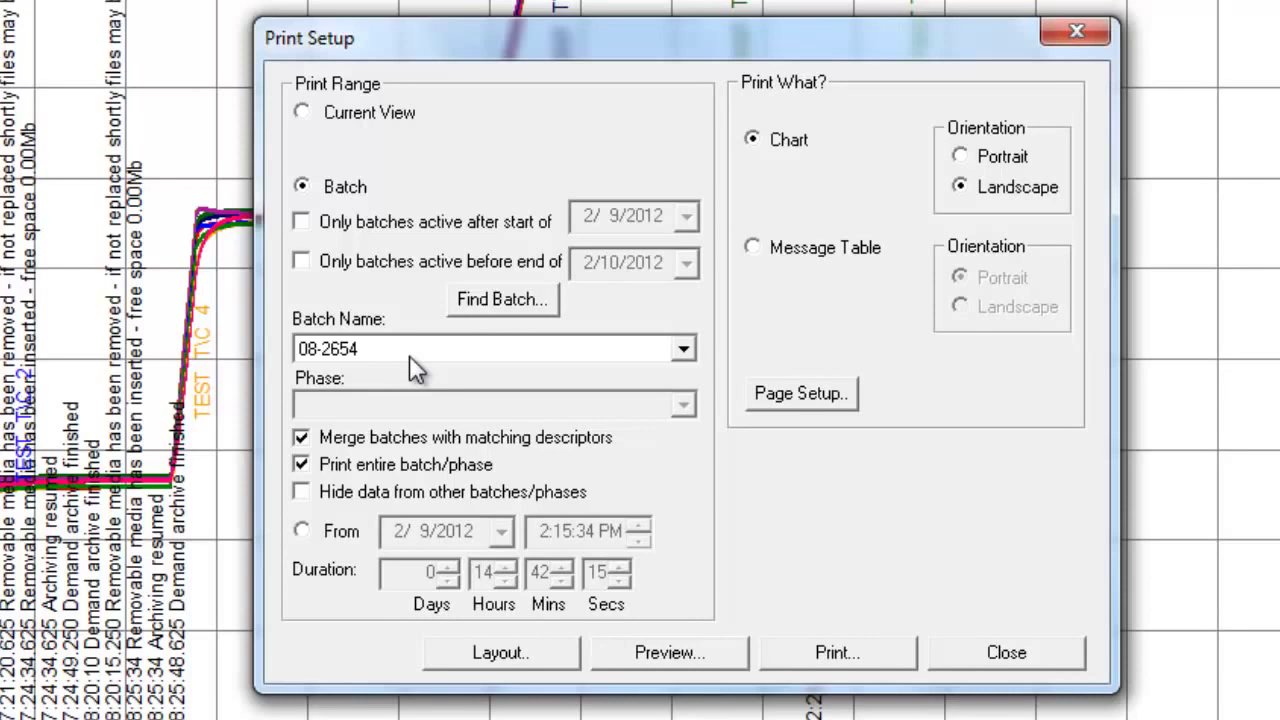
{"action": "left_click", "coordinate": [301, 532]}
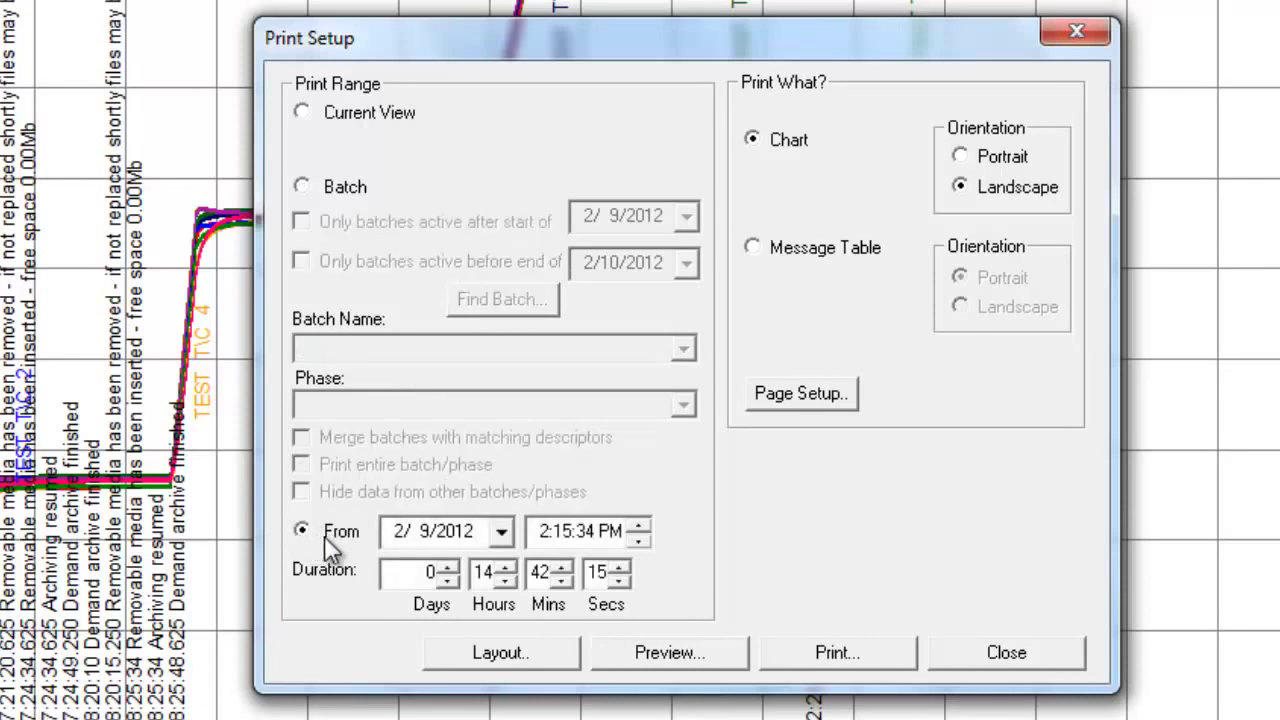
{"action": "left_click", "coordinate": [545, 534]}
{"action": "type", "text": "4"}
{"action": "left_click", "coordinate": [565, 530]}
{"action": "type", "text": "00:00"}
- Set the print range's duration to 6 hours, 0 minutes and 0 seconds
{"action": "double_click", "coordinate": [483, 571]}
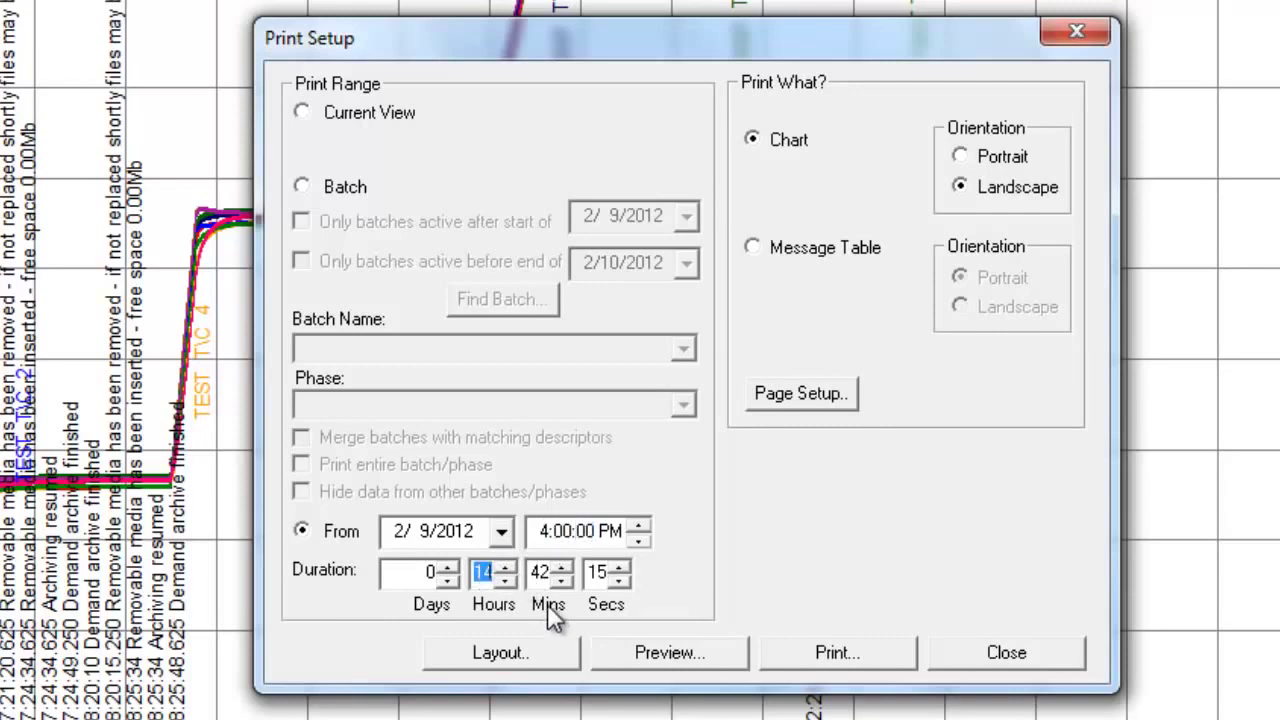
{"action": "type", "text": "6"}
{"action": "double_click", "coordinate": [541, 572]}
{"action": "type", "text": "00"}
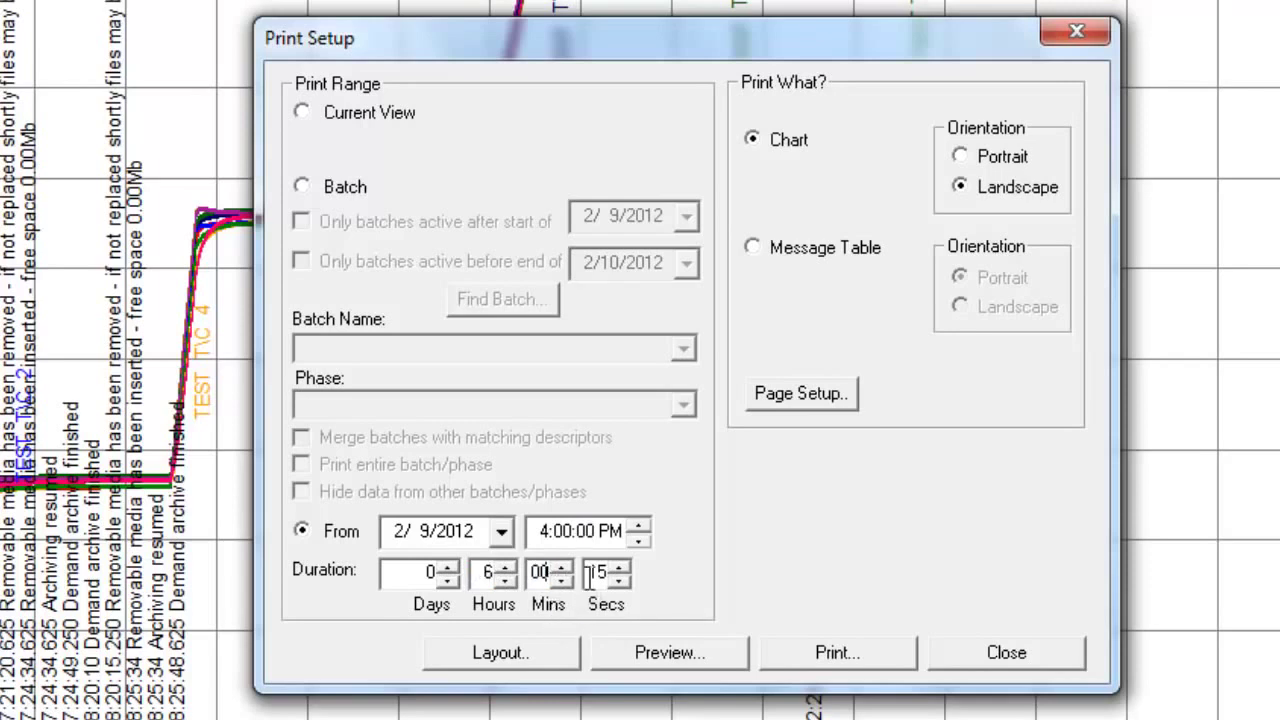
{"action": "double_click", "coordinate": [595, 572]}
{"action": "type", "text": "00"}
- Preview the chart printout, and close the preview and the print setup without printing
{"action": "left_click", "coordinate": [670, 652]}
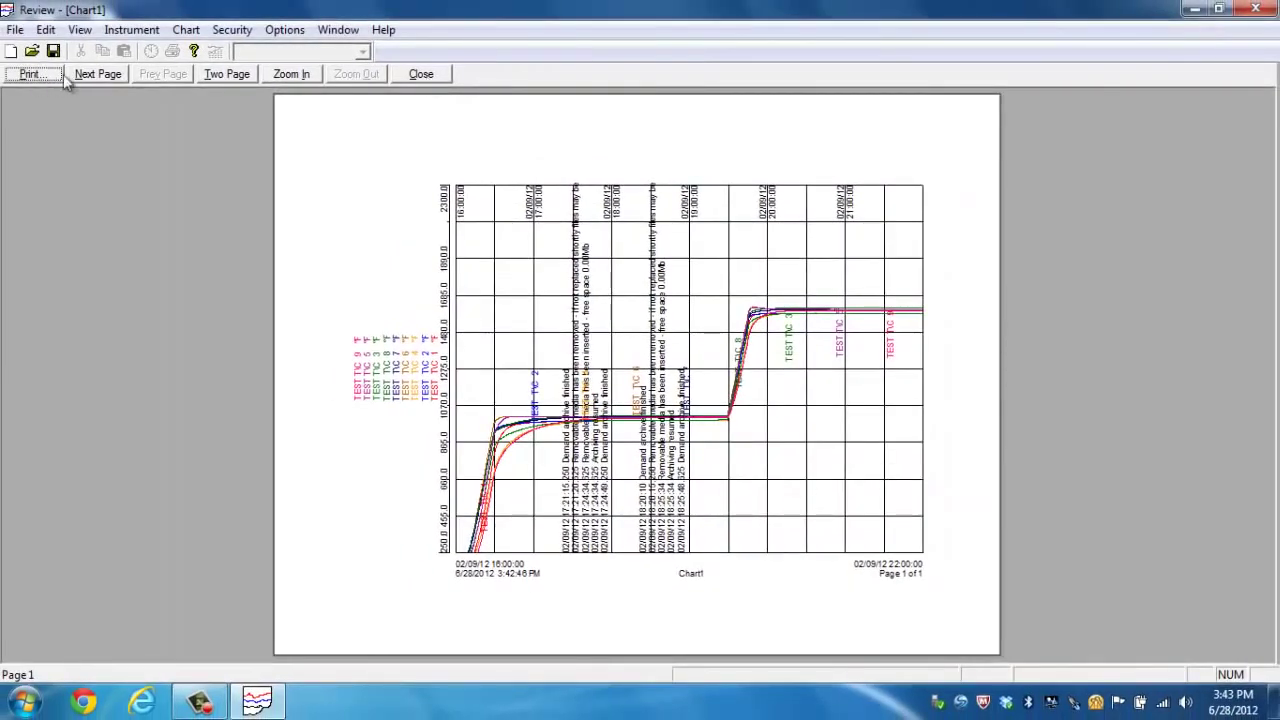
{"action": "left_click", "coordinate": [432, 79]}
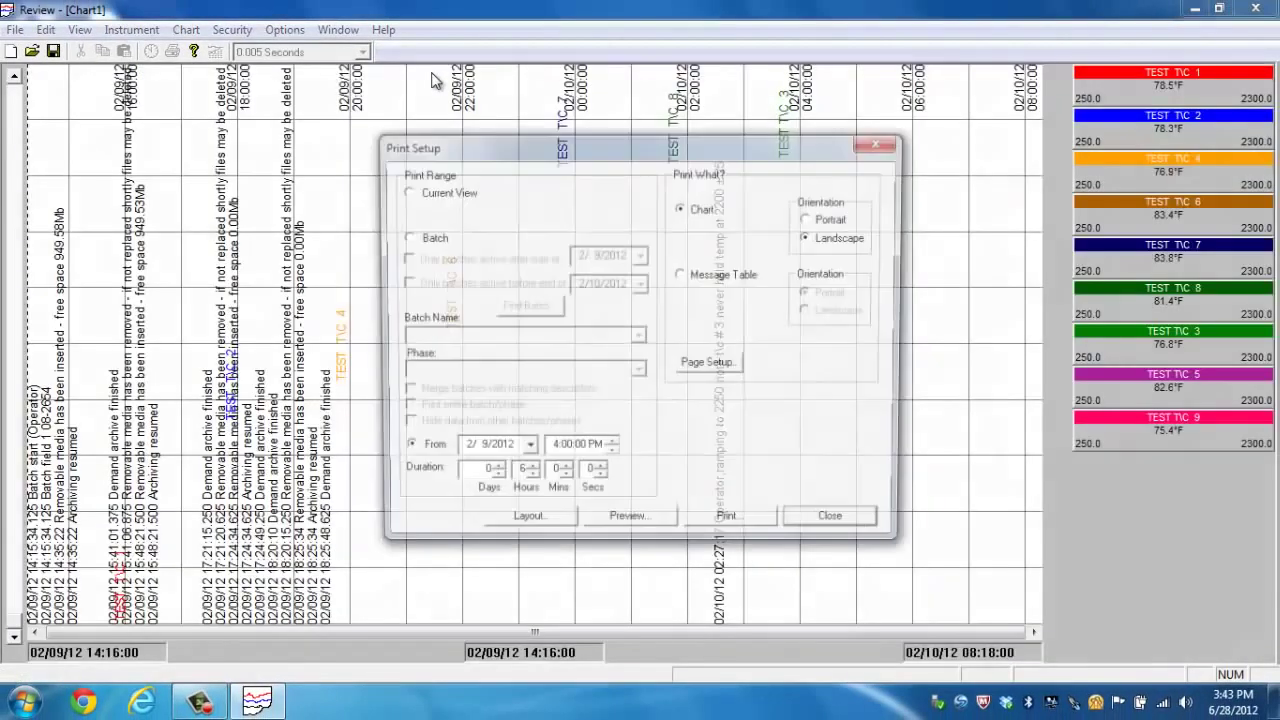
{"action": "left_click", "coordinate": [838, 526]}
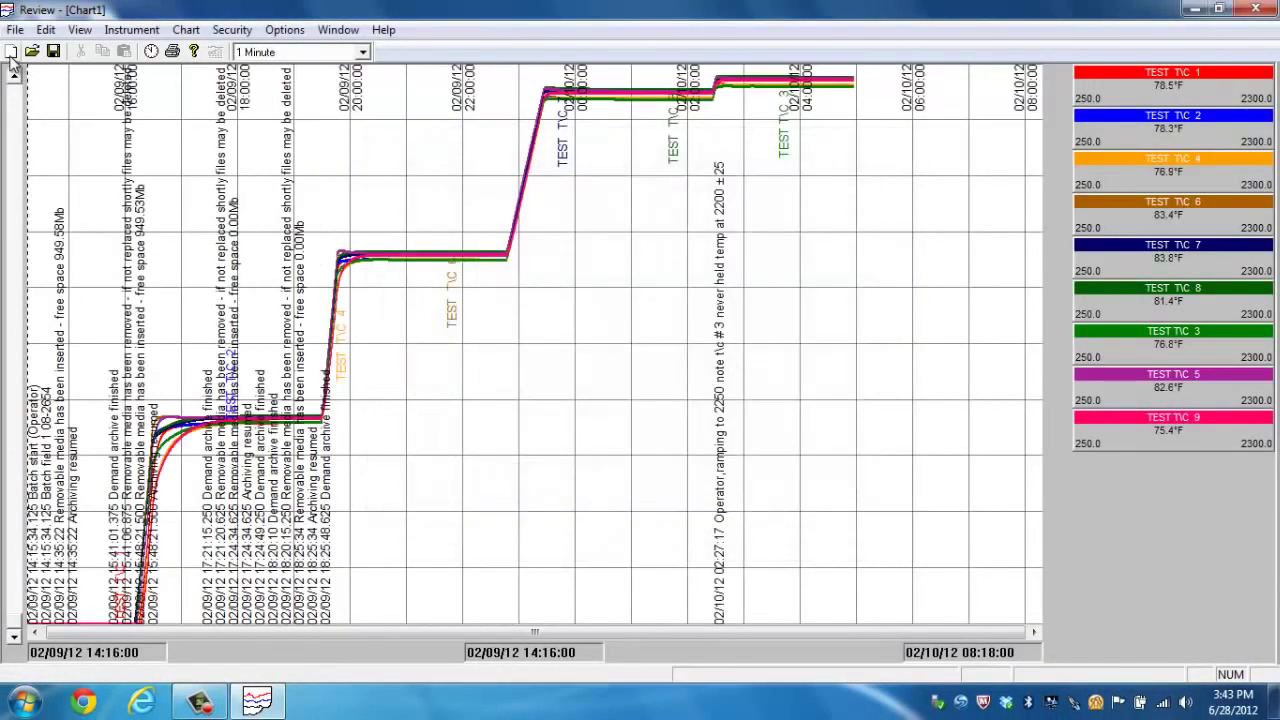
- Open the chart's export settings and set the export range to batch 08-2654
{"action": "left_click", "coordinate": [15, 31]}
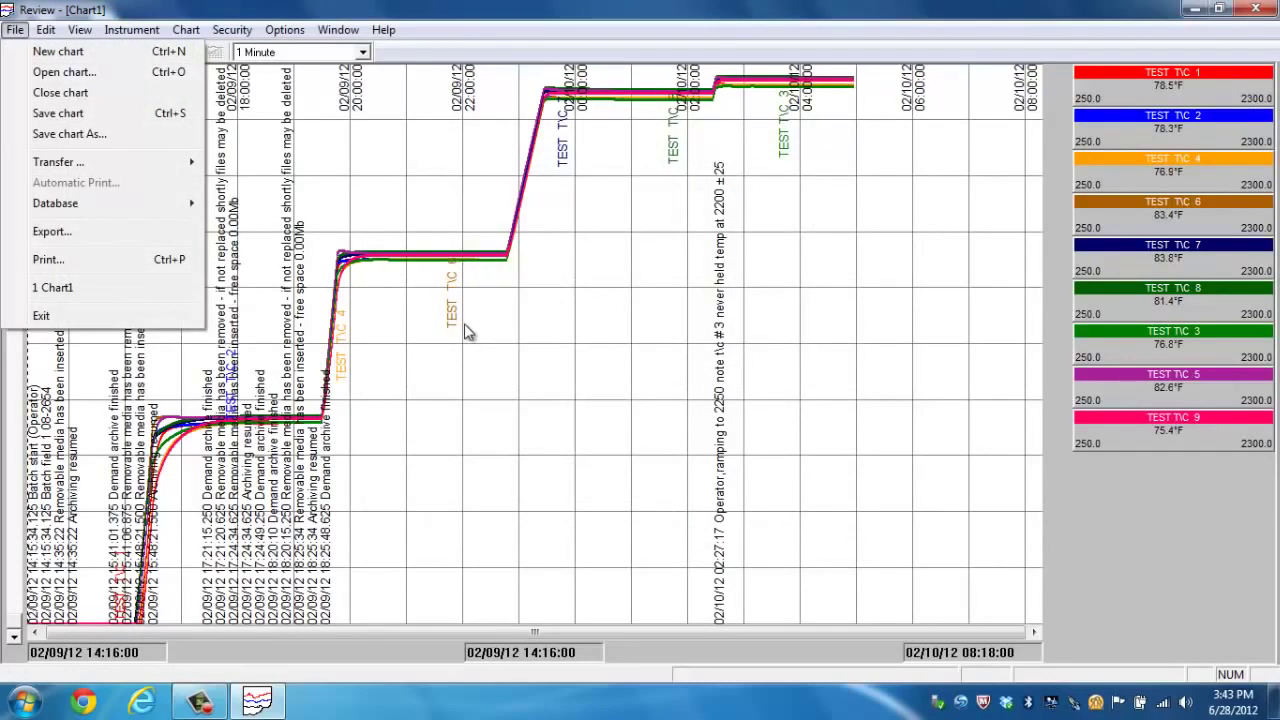
{"action": "left_click", "coordinate": [615, 330]}
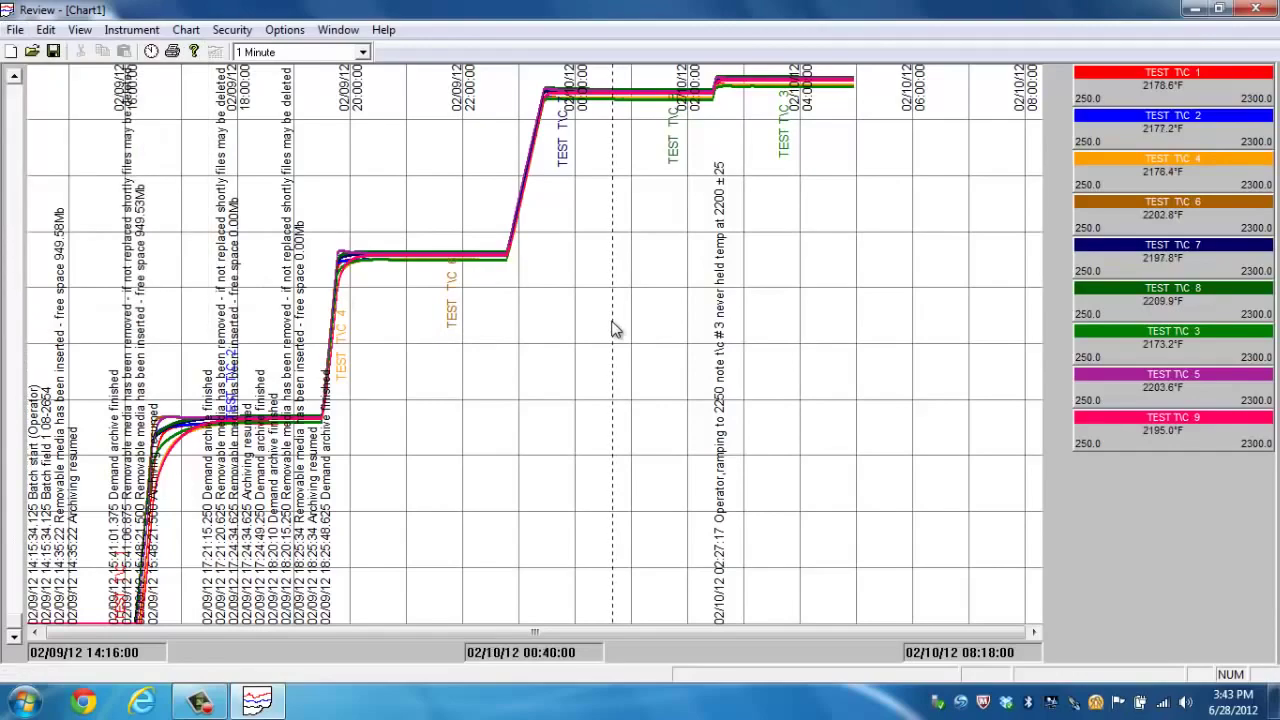
{"action": "left_click", "coordinate": [15, 30]}
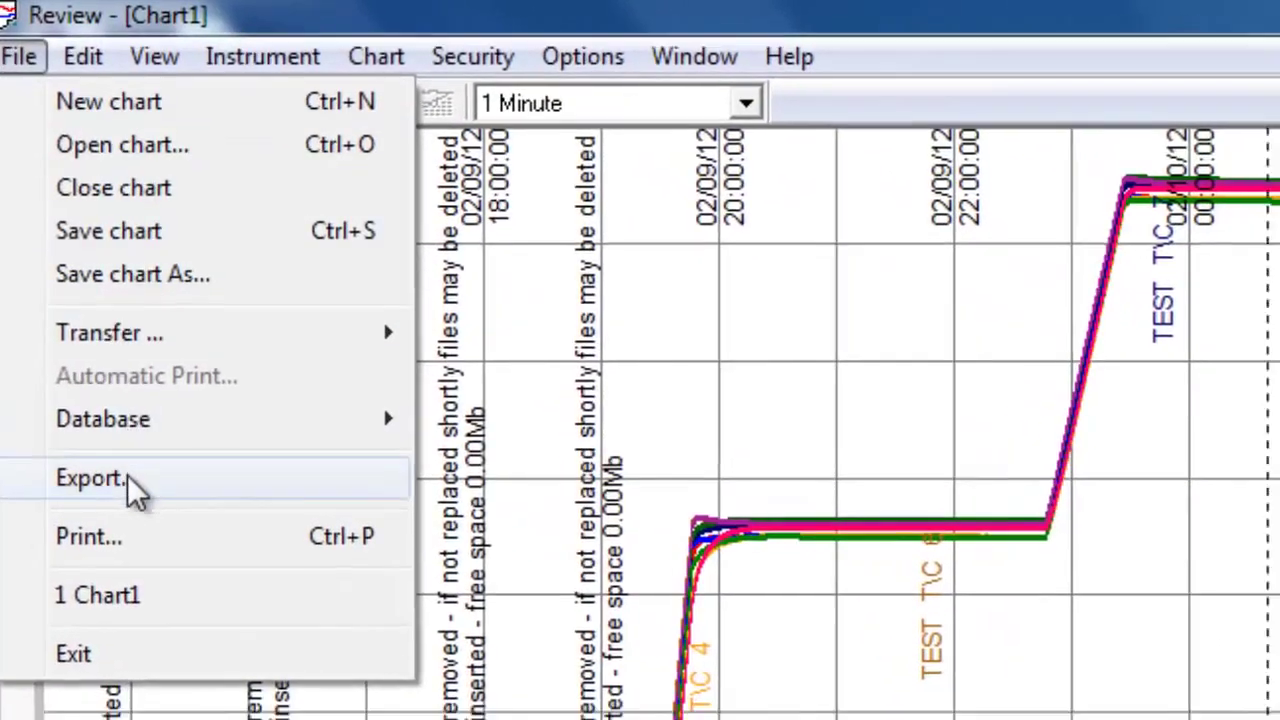
{"action": "left_click", "coordinate": [90, 310]}
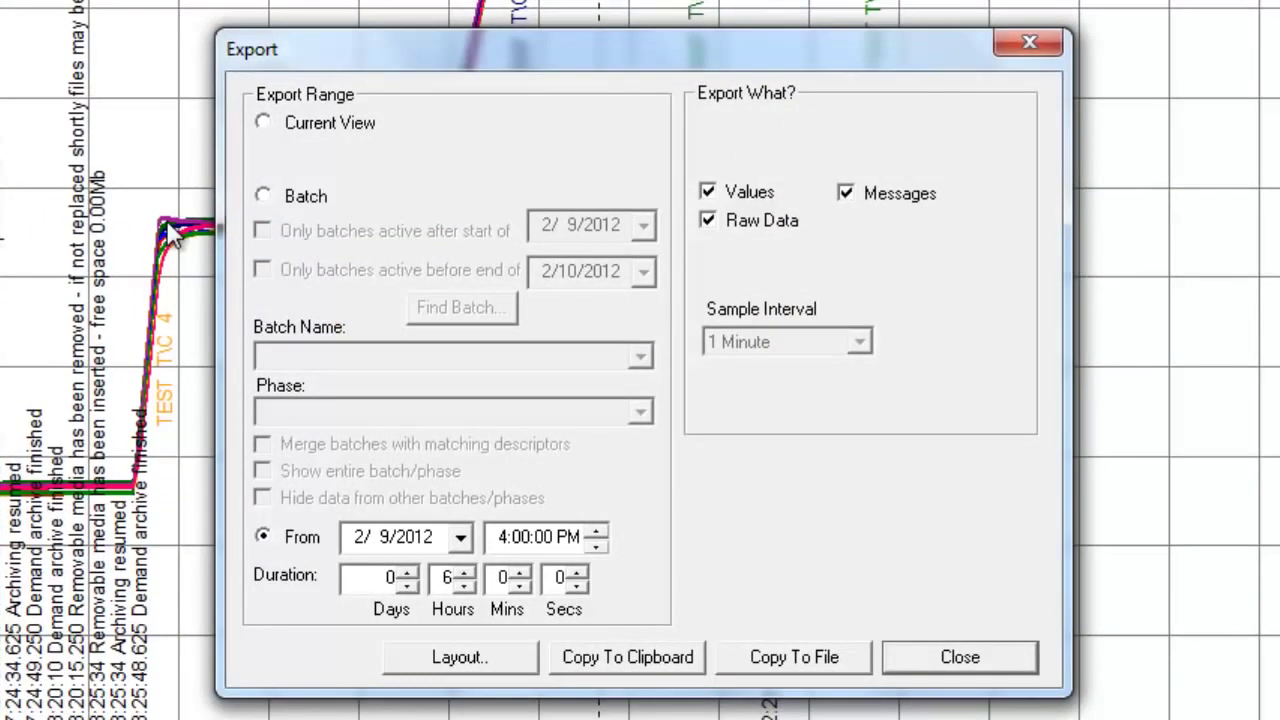
{"action": "left_click", "coordinate": [266, 197]}
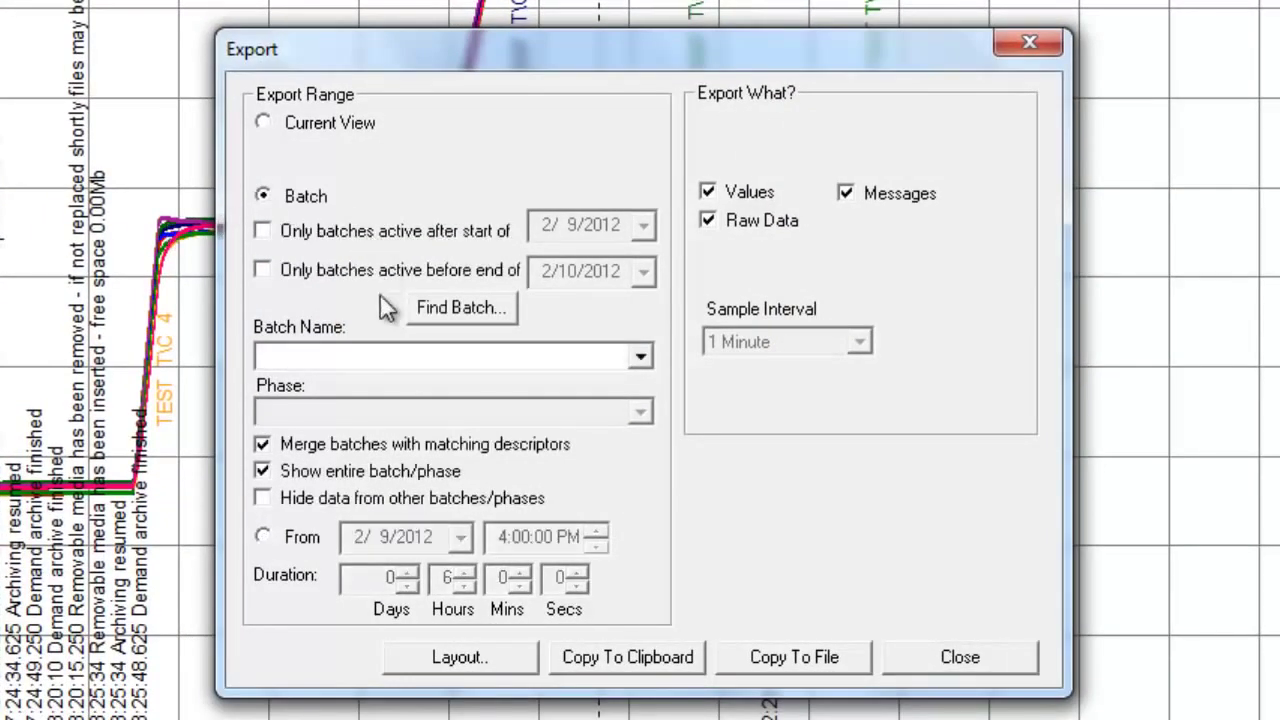
{"action": "left_click", "coordinate": [380, 357]}
{"action": "left_click", "coordinate": [325, 388]}
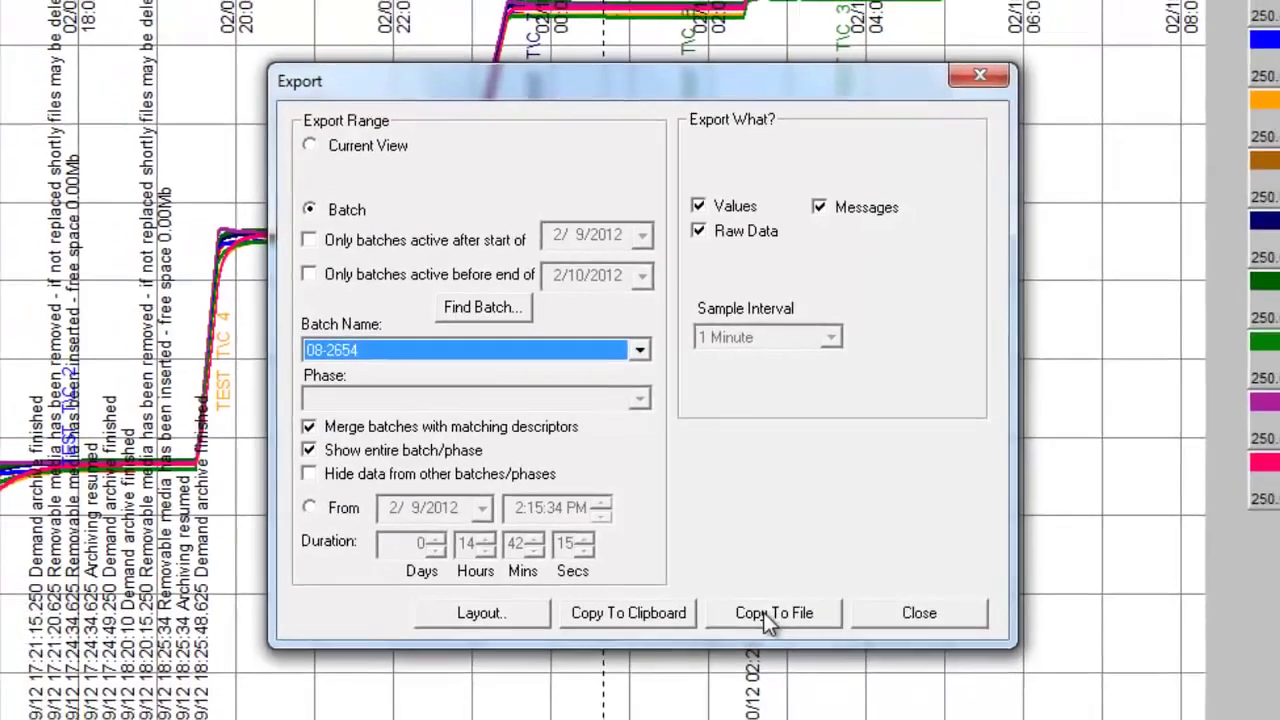
- Export the batch data to a file named test on the desktop
{"action": "left_click", "coordinate": [794, 657]}
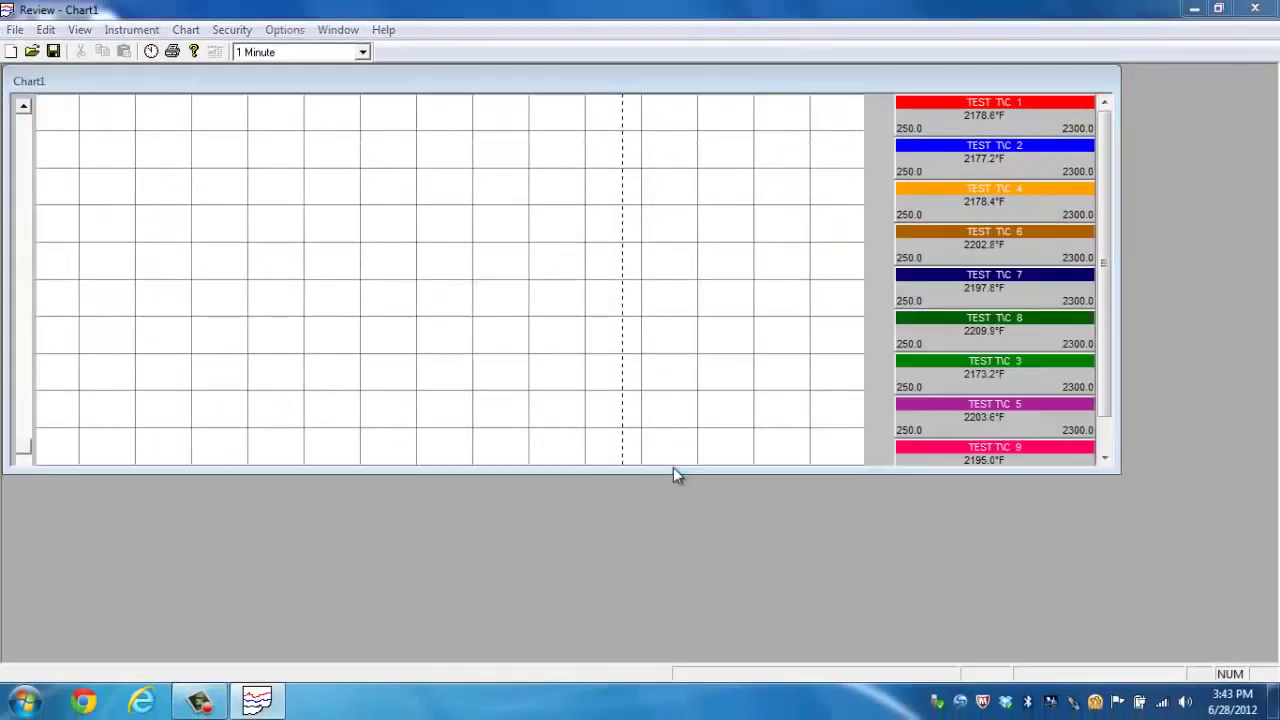
{"action": "type", "text": "test"}
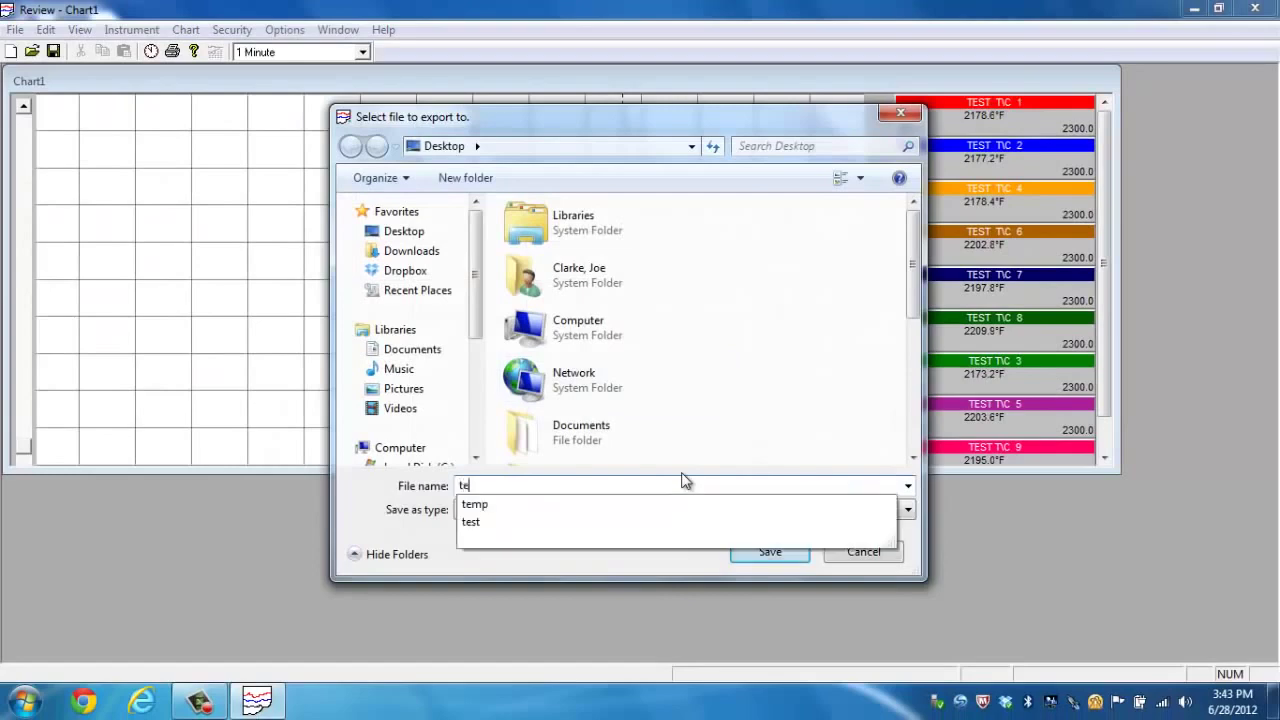
{"action": "left_click", "coordinate": [796, 557]}
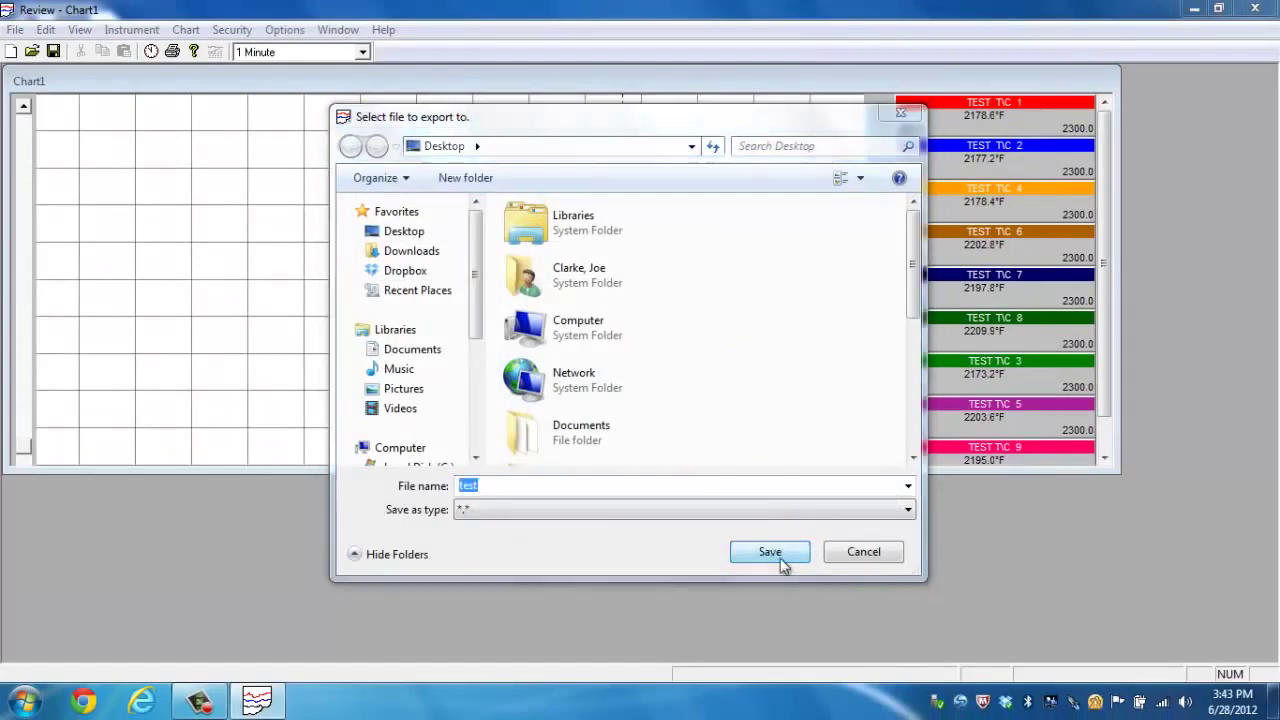
{"action": "left_click", "coordinate": [696, 356]}
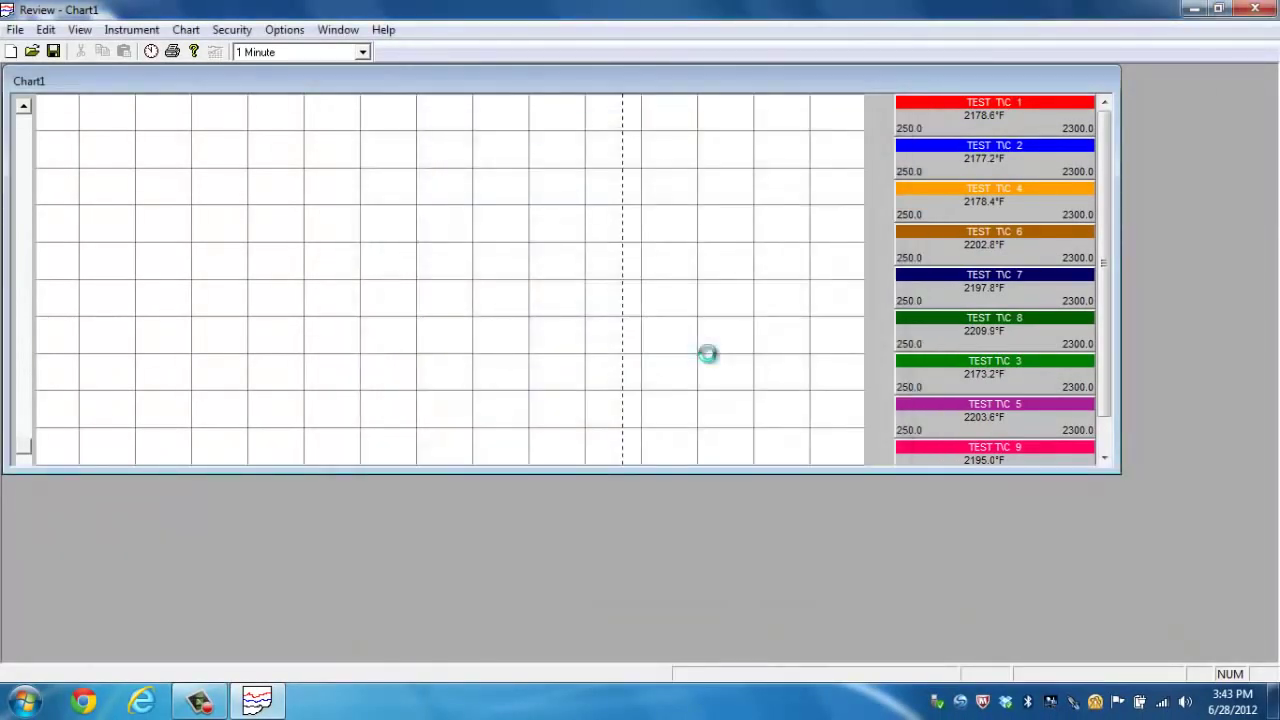
- Minimise Review, start Excel, and place its window so the test file on the desktop stays accessible
{"action": "left_click", "coordinate": [1195, 20]}
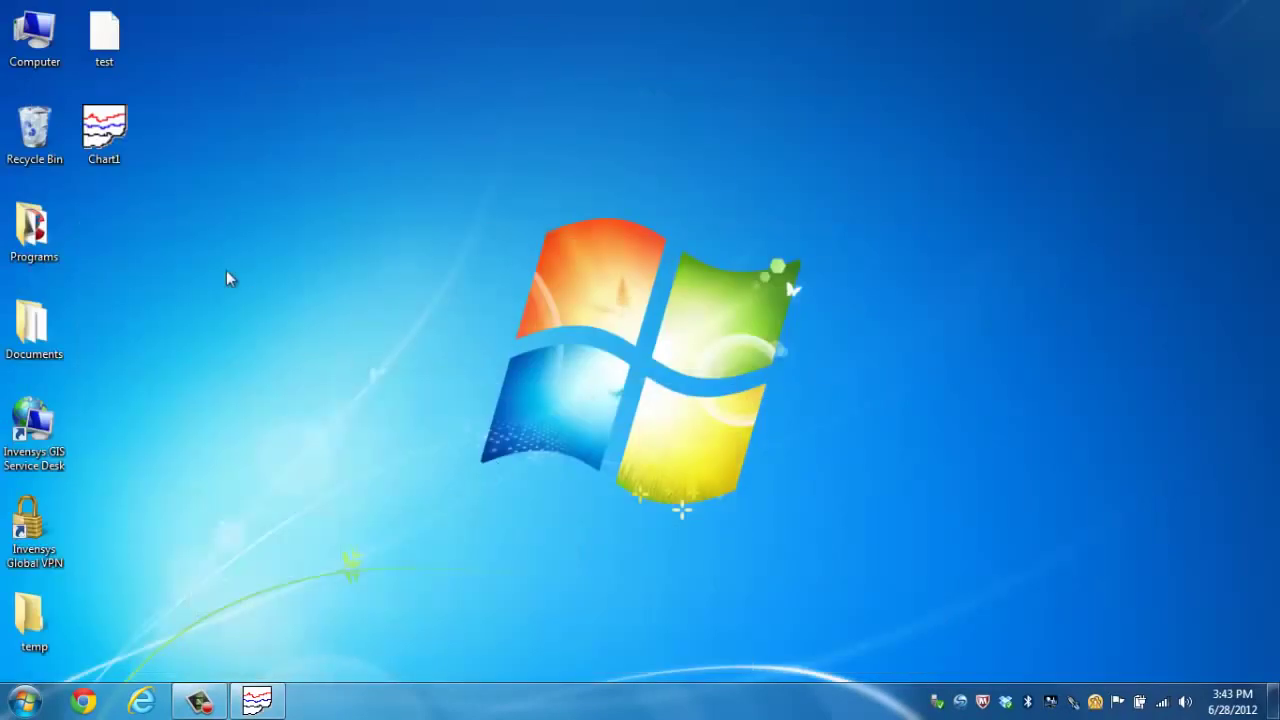
{"action": "left_click", "coordinate": [24, 703]}
{"action": "left_click", "coordinate": [118, 299]}
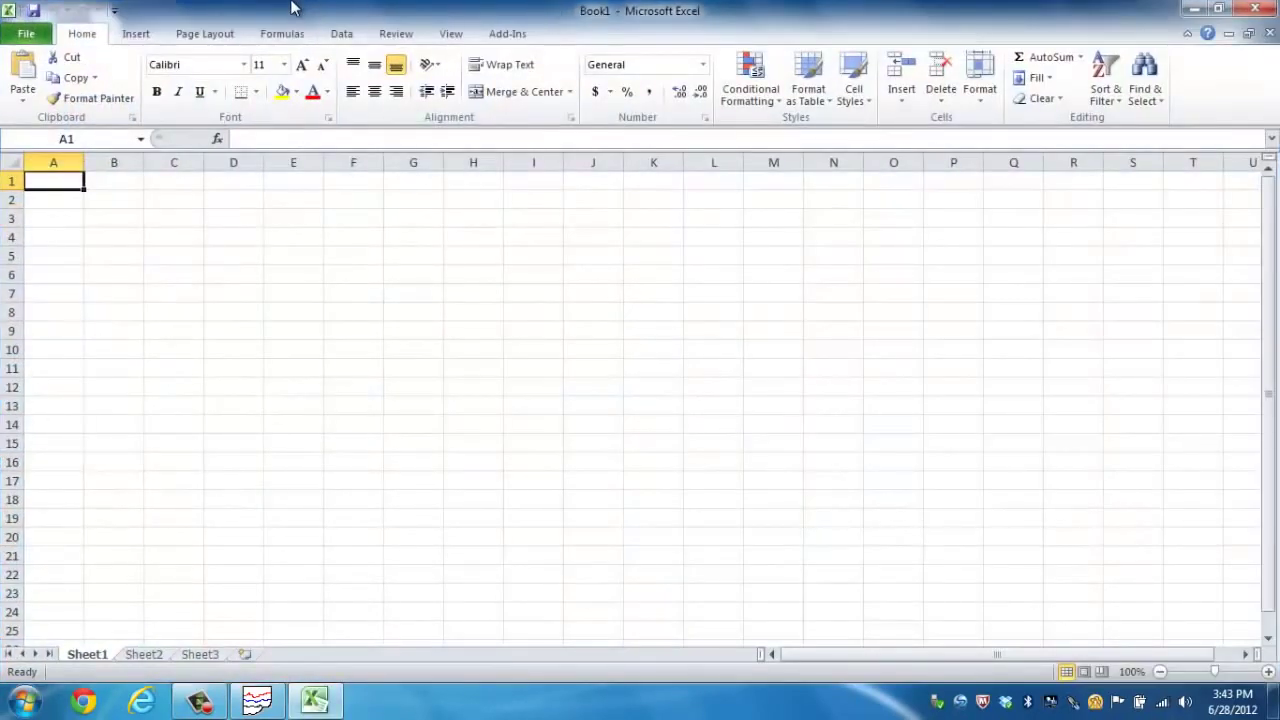
{"action": "double_click", "coordinate": [498, 8]}
{"action": "left_click_drag", "start_coordinate": [498, 8], "coordinate": [751, 18]}
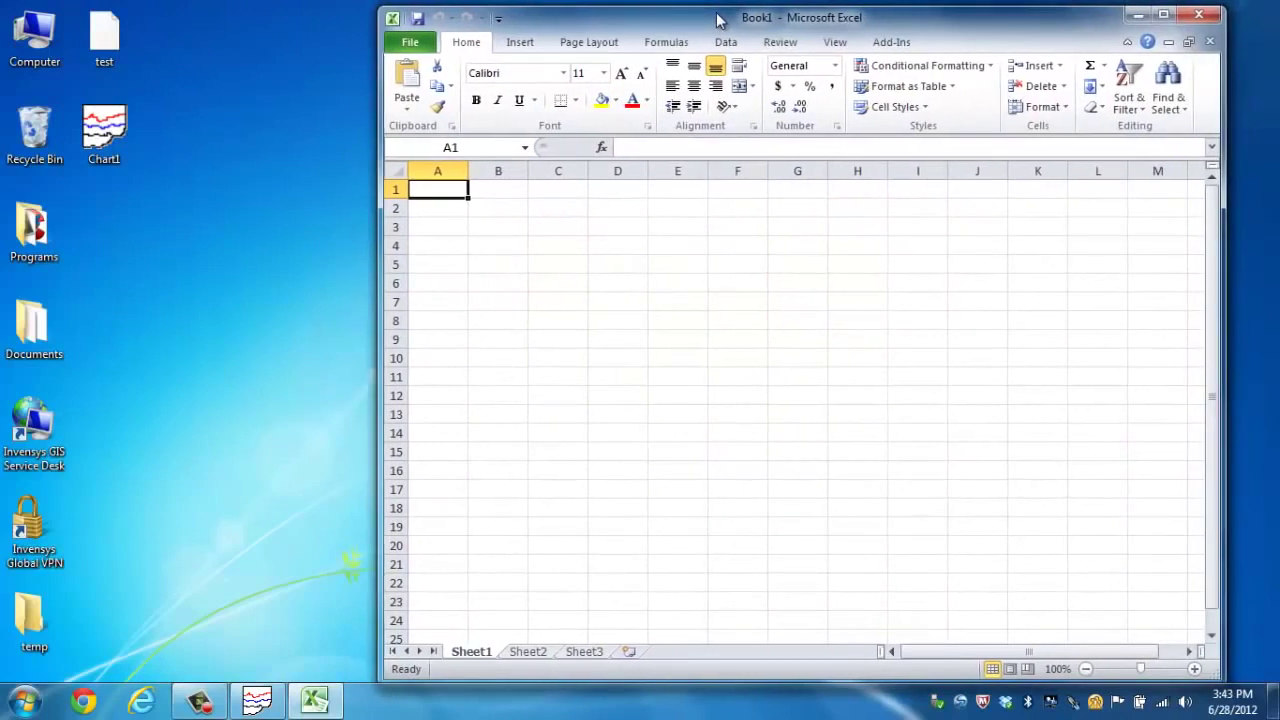
- Open the exported test file from the desktop in Excel despite the format warning, and maximise its window
{"action": "left_click", "coordinate": [108, 22]}
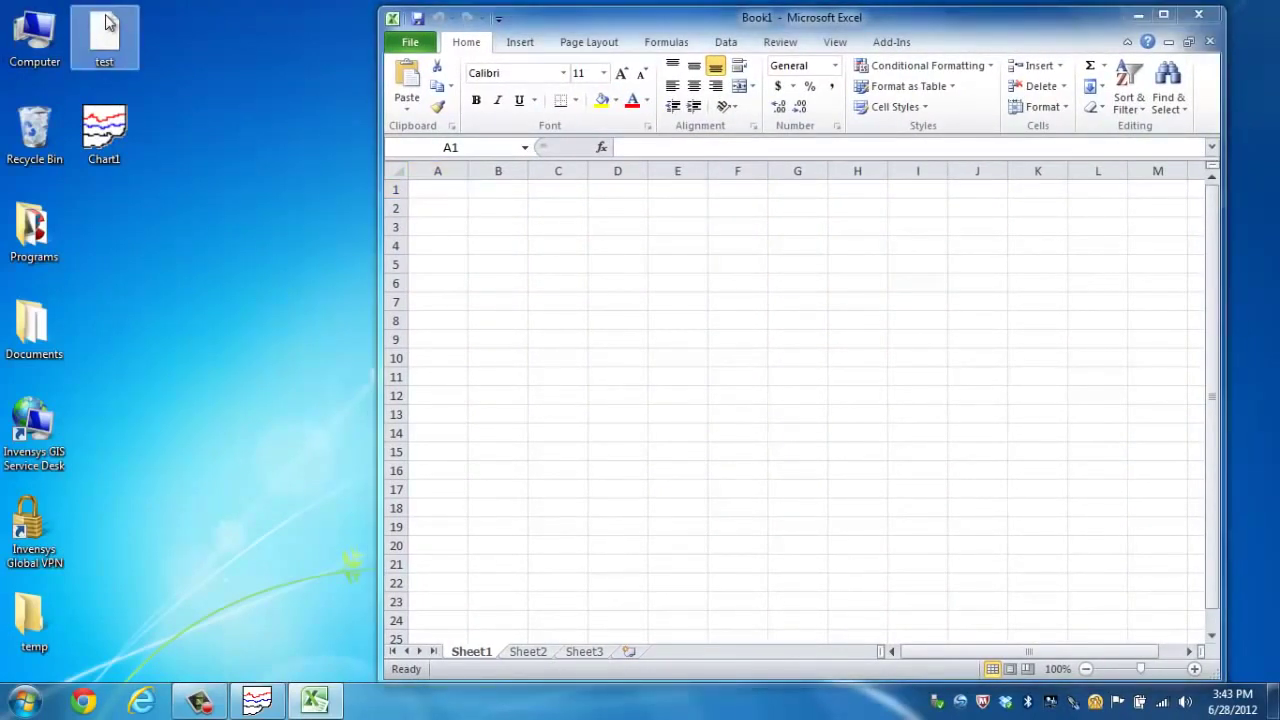
{"action": "left_click_drag", "start_coordinate": [108, 22], "coordinate": [646, 332]}
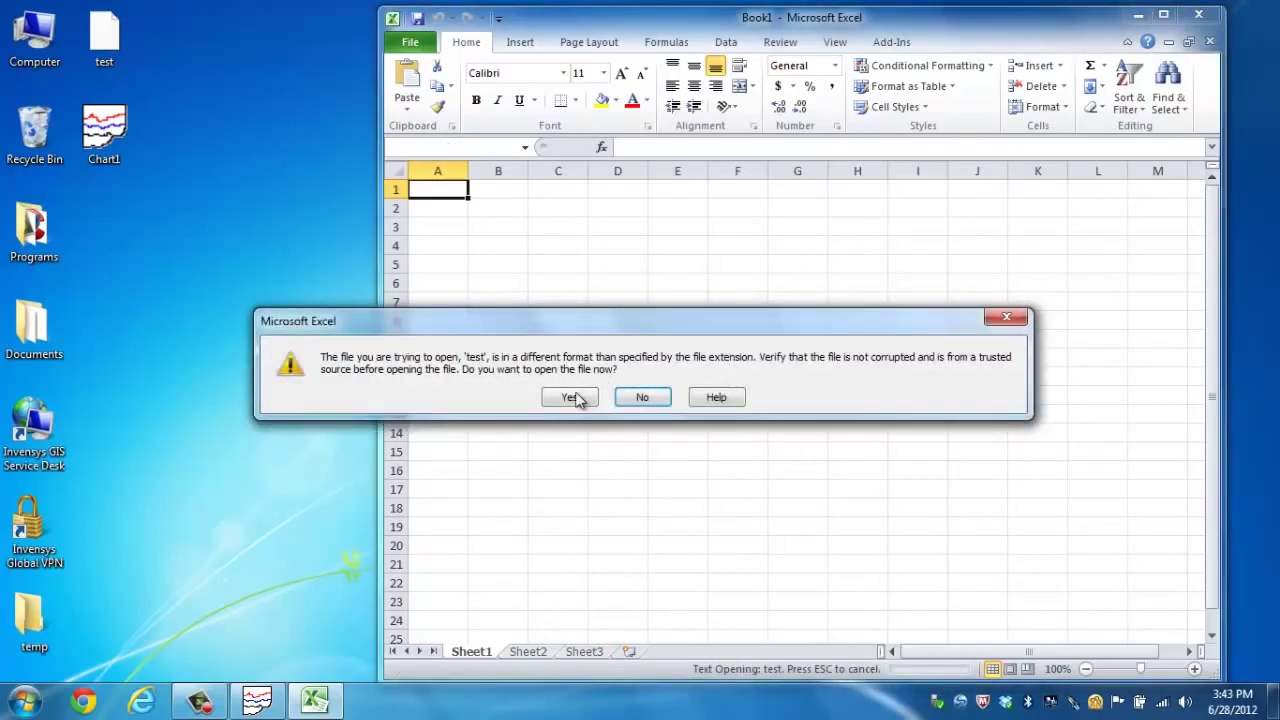
{"action": "left_click", "coordinate": [570, 397]}
{"action": "double_click", "coordinate": [678, 14]}
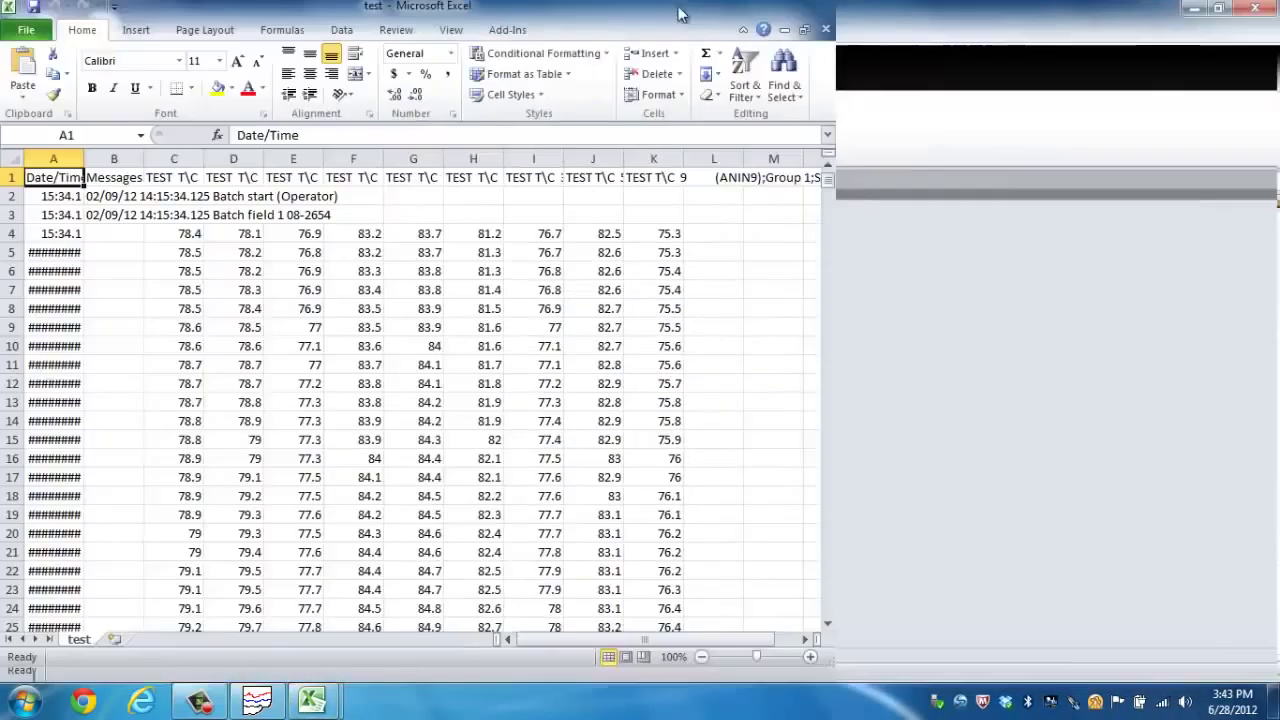
- Set the font size of the entire test sheet to 8 and look through the exported thermocouple readings
{"action": "left_click", "coordinate": [12, 162]}
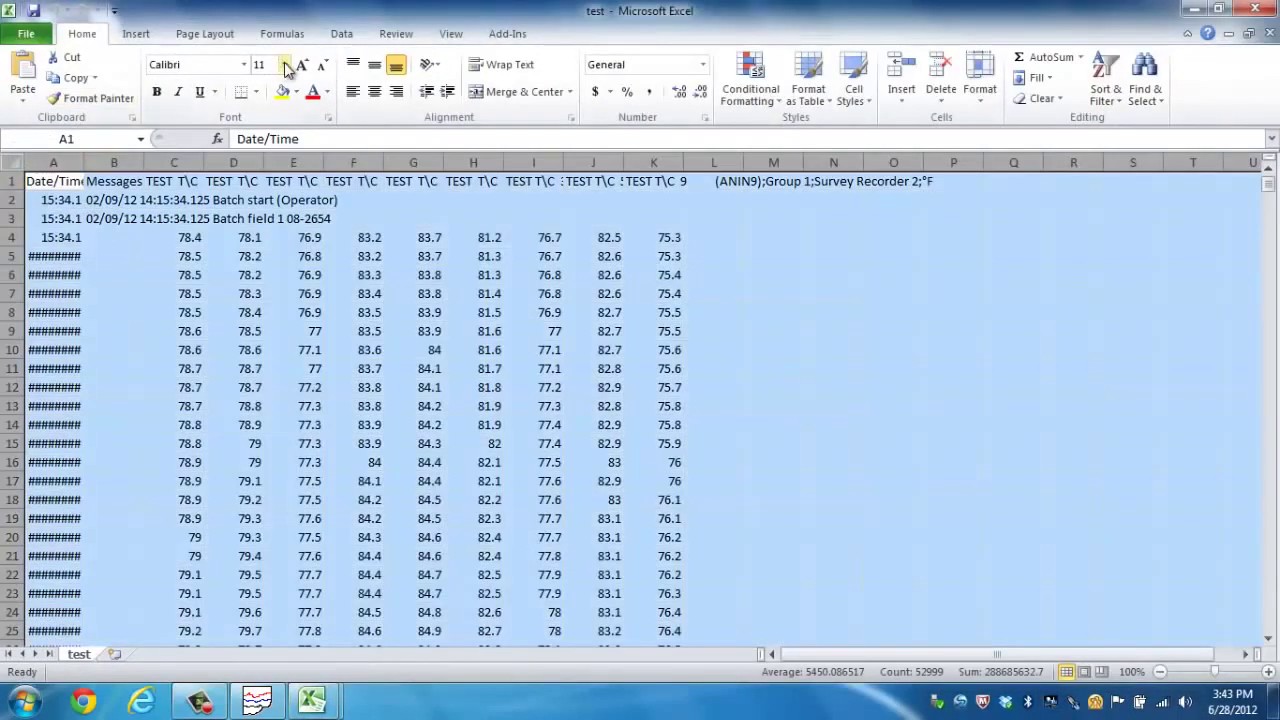
{"action": "left_click", "coordinate": [285, 65]}
{"action": "left_click", "coordinate": [262, 84]}
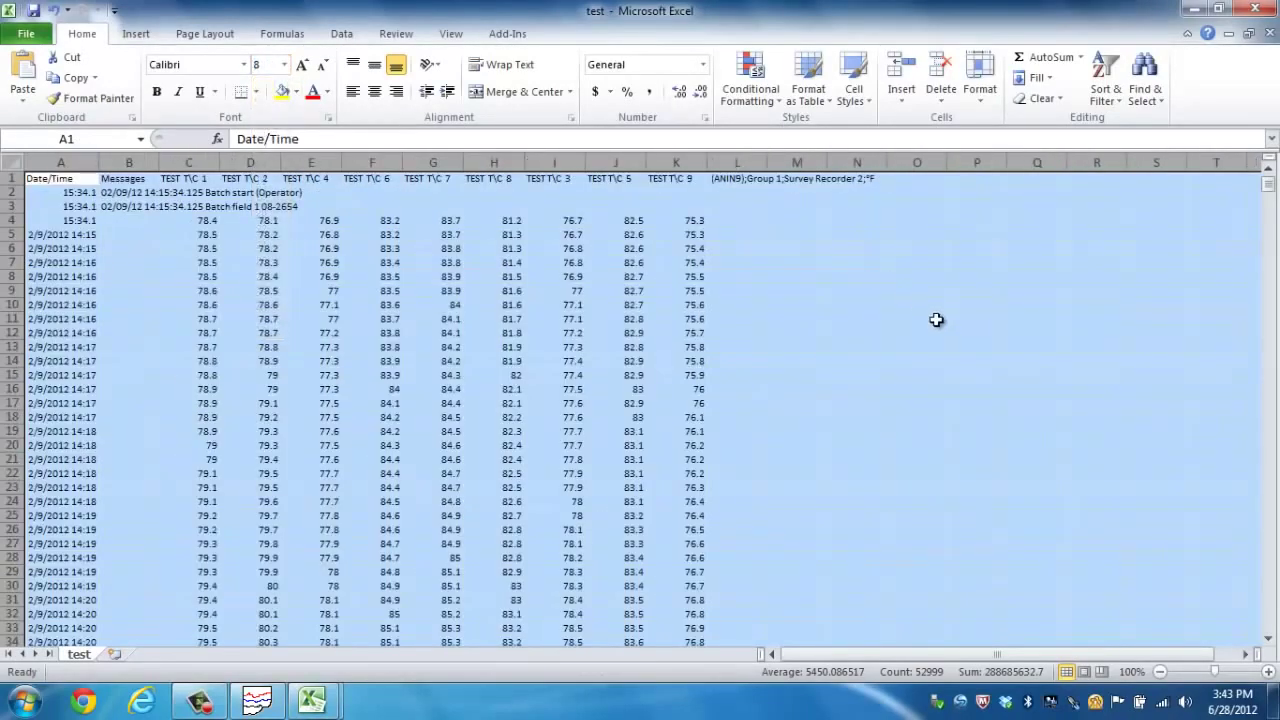
{"action": "left_click", "coordinate": [914, 309]}
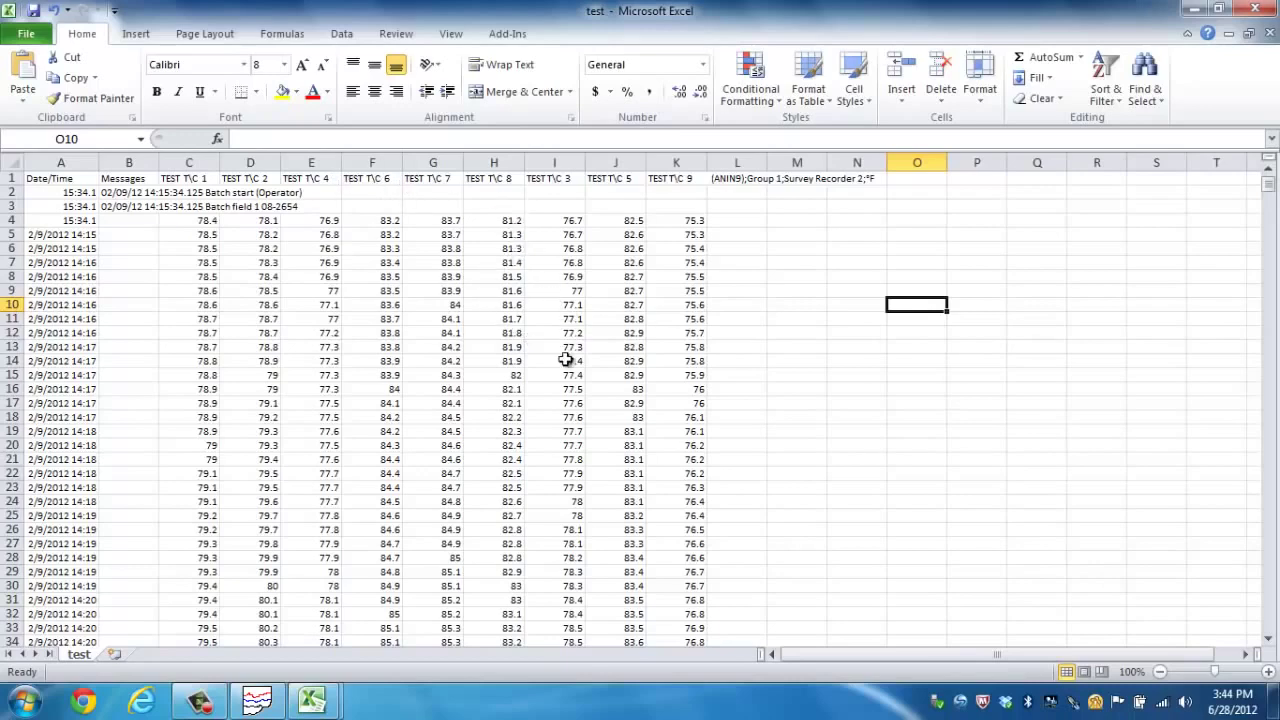
{"action": "scroll", "coordinate": [565, 360], "scroll_direction": "down", "scroll_amount": 12}
{"action": "scroll", "coordinate": [573, 427], "scroll_direction": "down", "scroll_amount": 6}
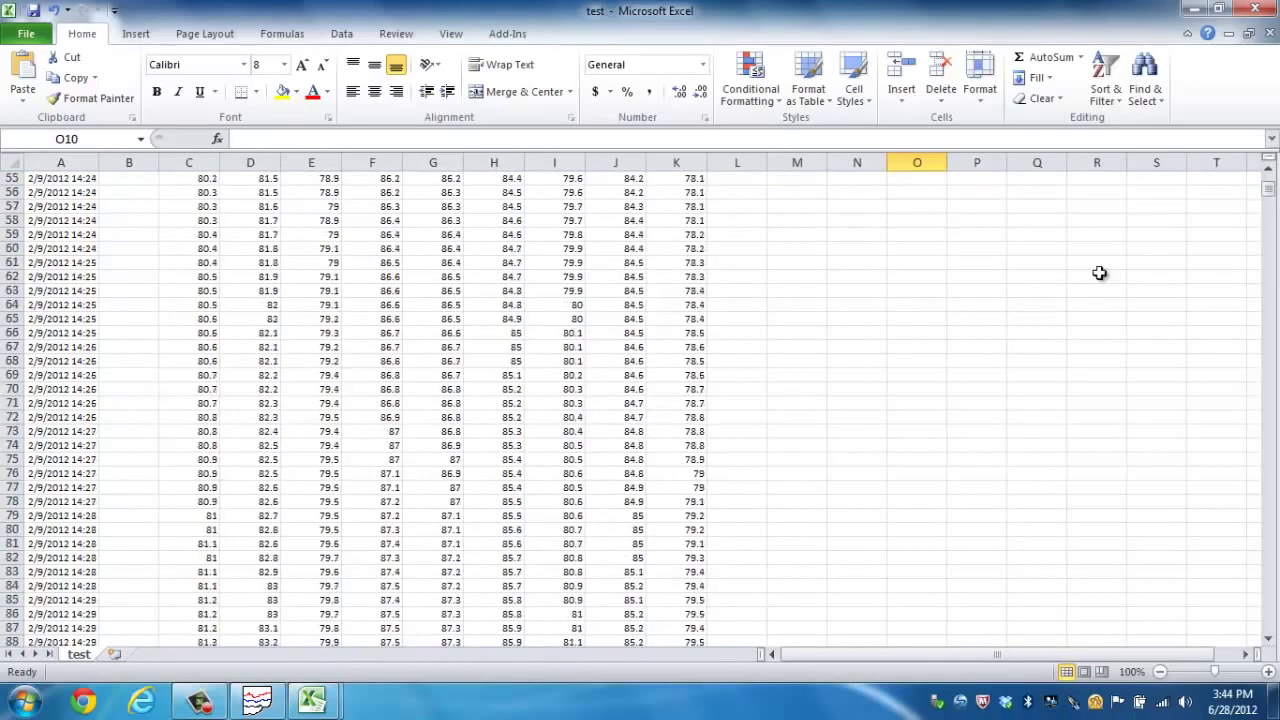
- Close the test workbook without saving, close the blank Book1, and return to Review
{"action": "left_click", "coordinate": [1275, 8]}
{"action": "left_click", "coordinate": [640, 372]}
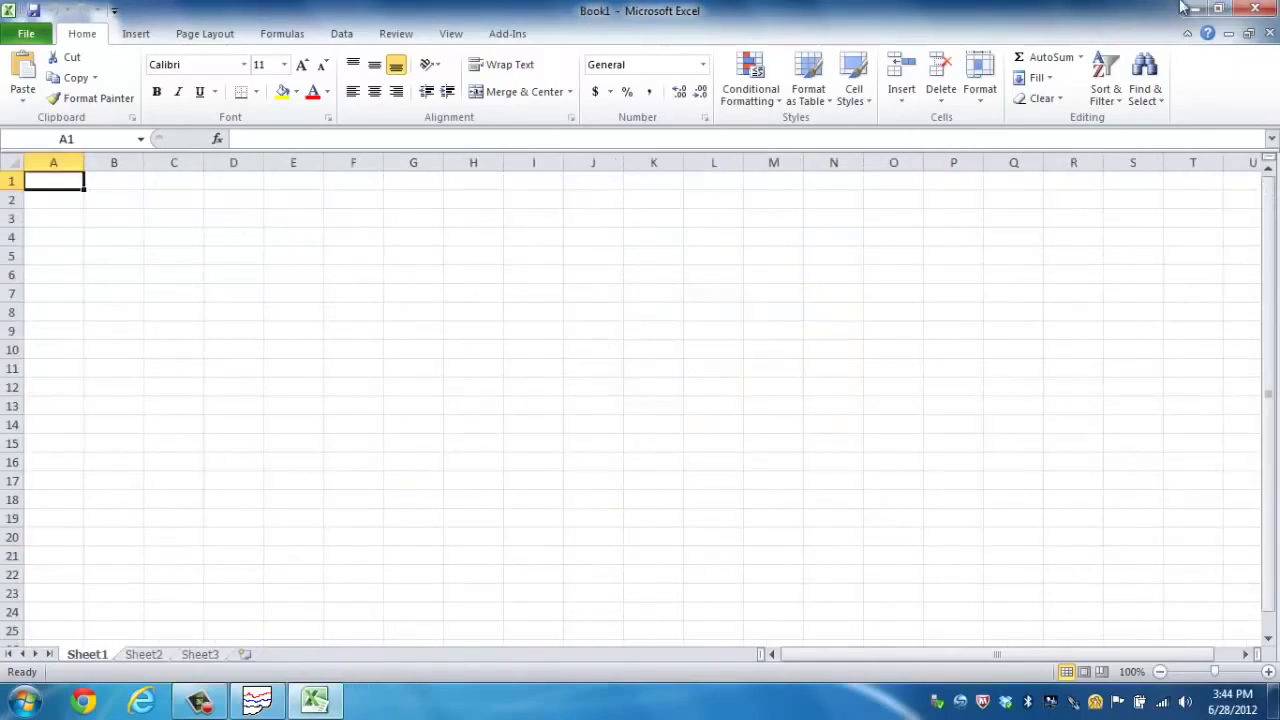
{"action": "left_click", "coordinate": [1276, 8]}
{"action": "left_click", "coordinate": [257, 698]}
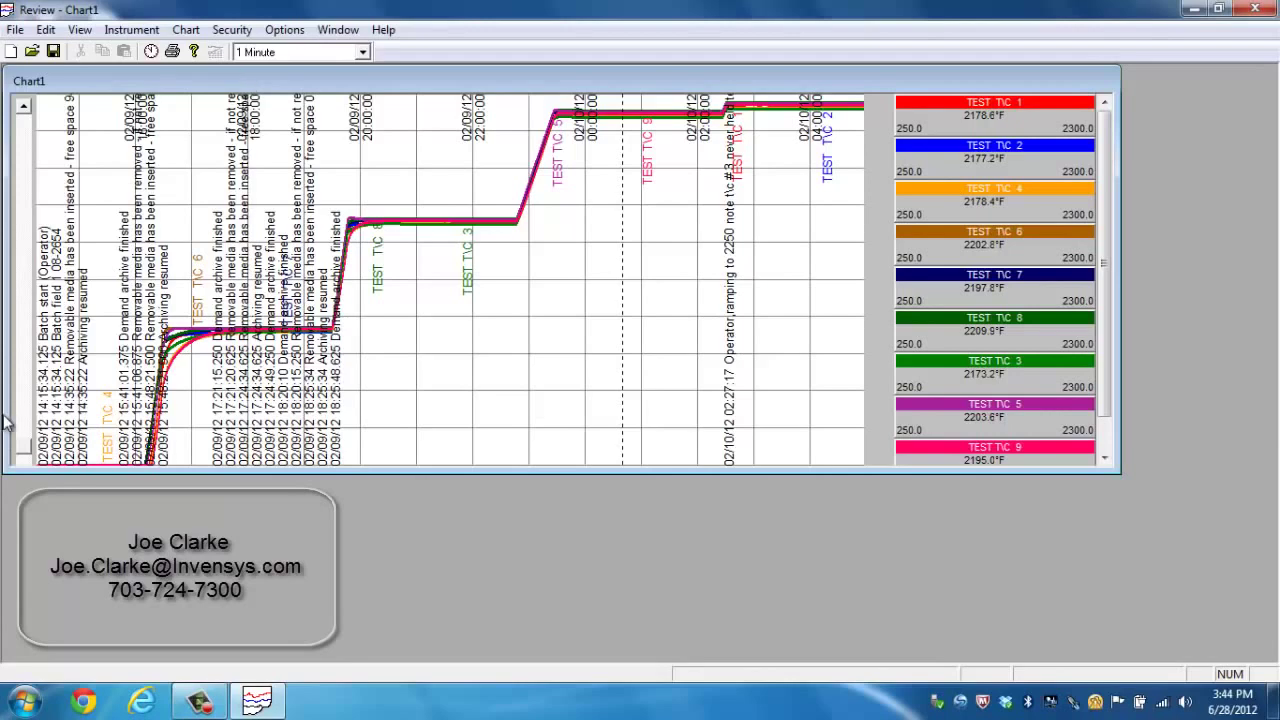
- Narrow the Chart1 window by moving its left border inward about a third of its width
{"action": "left_click_drag", "start_coordinate": [5, 420], "coordinate": [396, 390]}
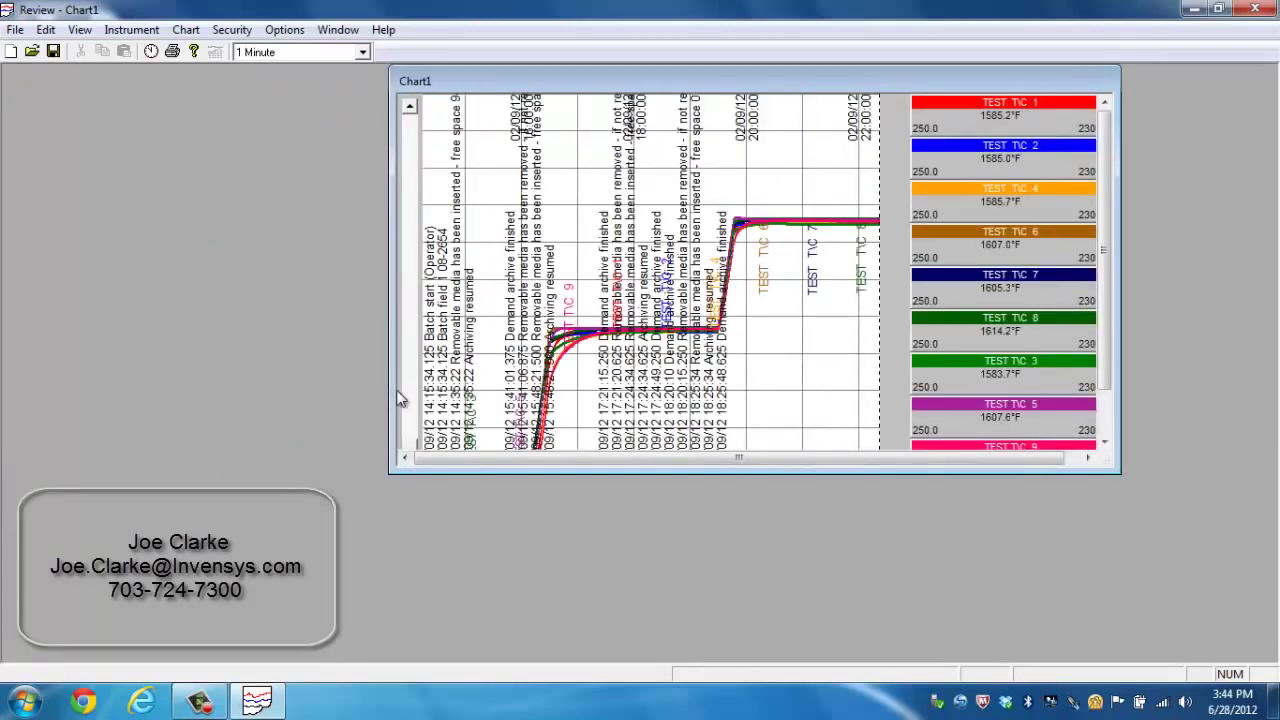